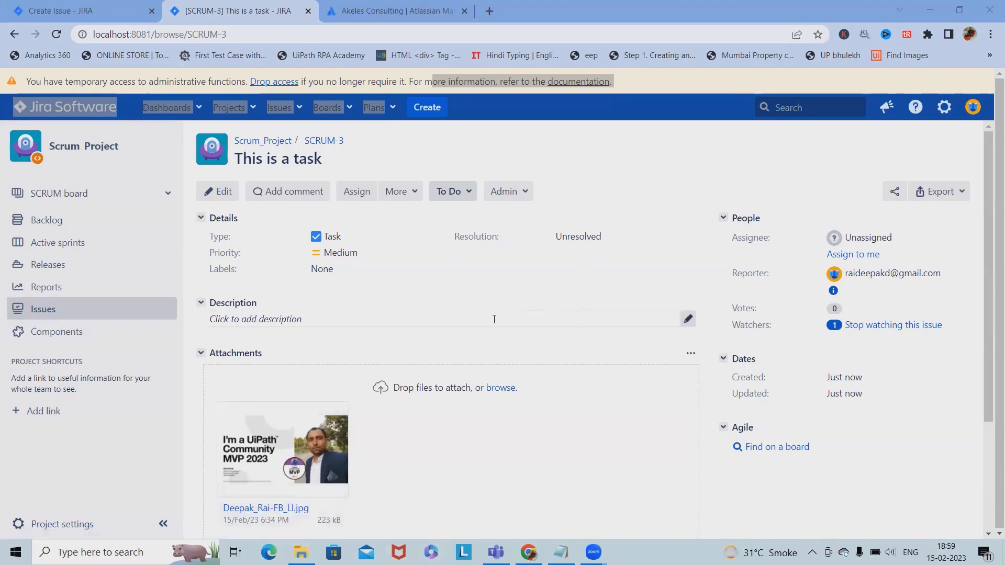
# Step: Open Jira's app management administration and authenticate with the administrator password
pyautogui.click(944, 106)
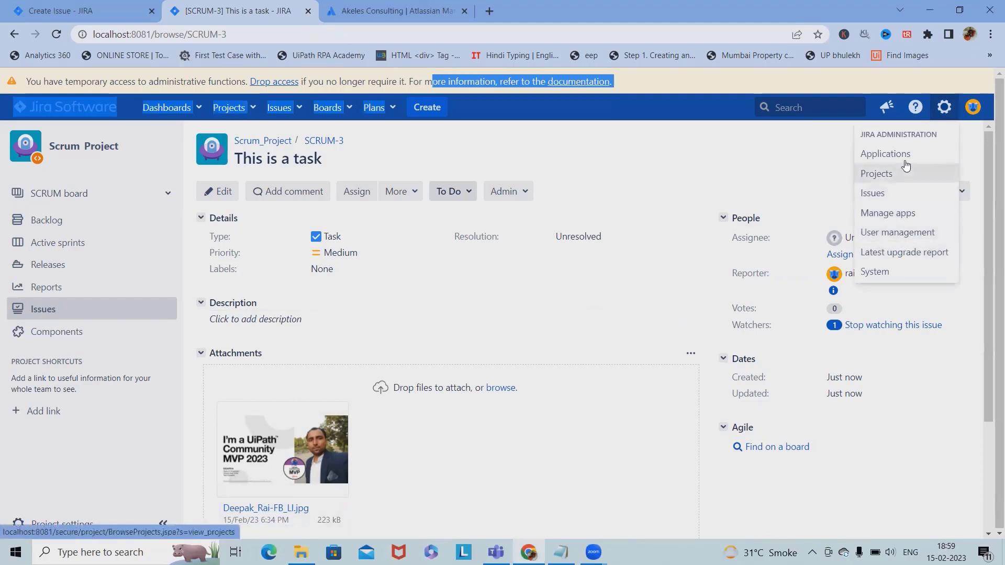
pyautogui.click(900, 213)
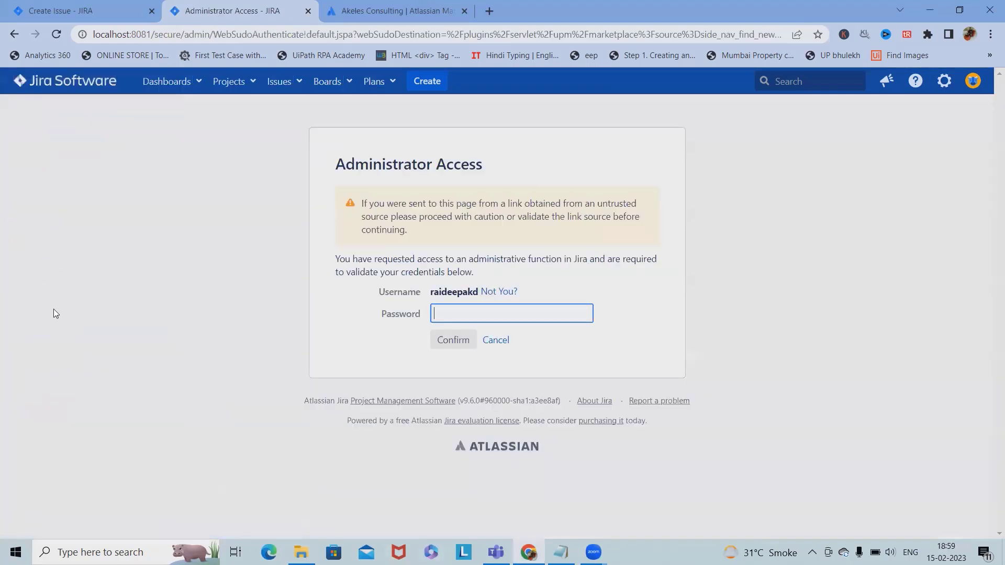
pyautogui.write('******')
pyautogui.press('BackSpace')
pyautogui.press('BackSpace')
pyautogui.press('BackSpace')
pyautogui.press('BackSpace')
pyautogui.press('BackSpace')
pyautogui.press('BackSpace')
pyautogui.press('BackSpace')
pyautogui.write('***********')
pyautogui.press('BackSpace')
pyautogui.press('BackSpace')
pyautogui.press('BackSpace')
pyautogui.press('BackSpace')
pyautogui.press('BackSpace')
pyautogui.press('BackSpace')
pyautogui.press('BackSpace')
pyautogui.press('BackSpace')
pyautogui.press('BackSpace')
pyautogui.press('BackSpace')
pyautogui.write('******')
pyautogui.press('Return')
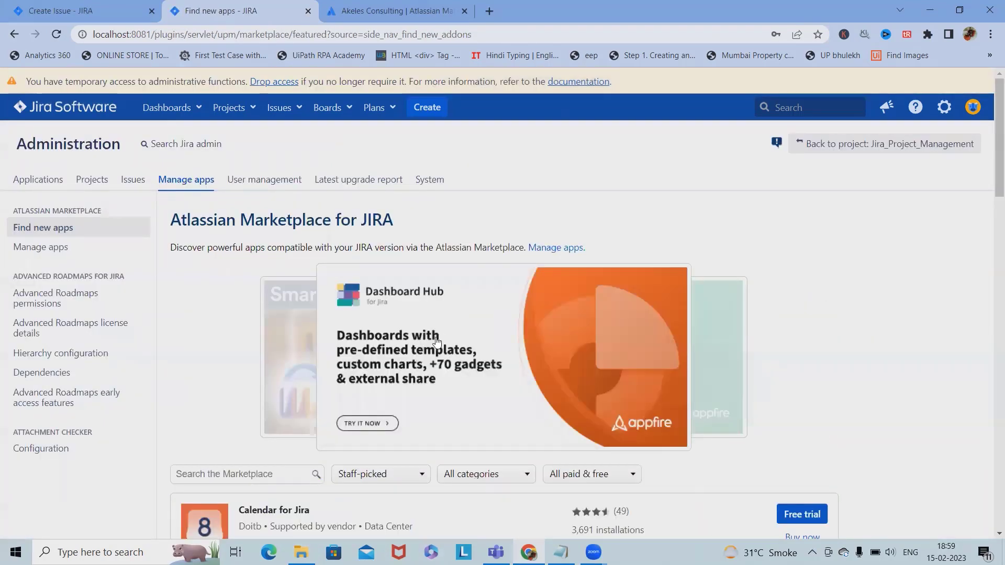
# Step: Search the Atlassian Marketplace for "Attachment checker for jira"
pyautogui.scroll(-5, 435, 343)
pyautogui.scroll(5, 399, 359)
pyautogui.click(50, 250)
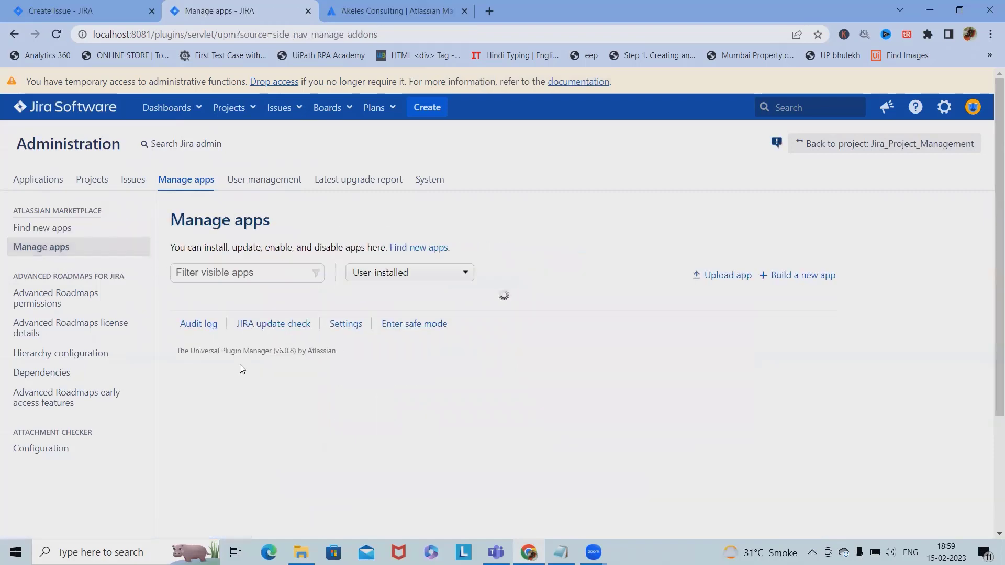
pyautogui.click(56, 230)
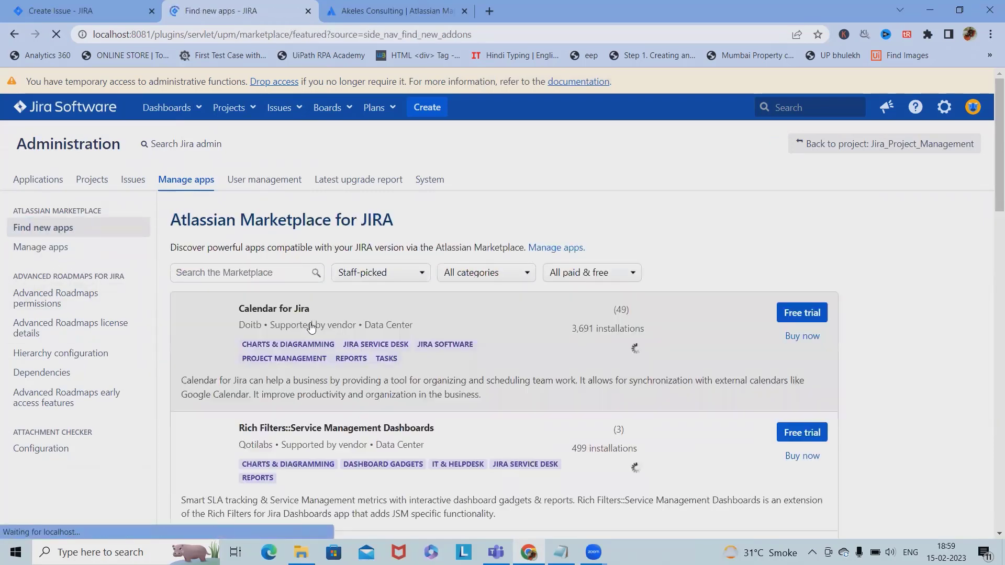
pyautogui.scroll(-1, 267, 449)
pyautogui.click(232, 411)
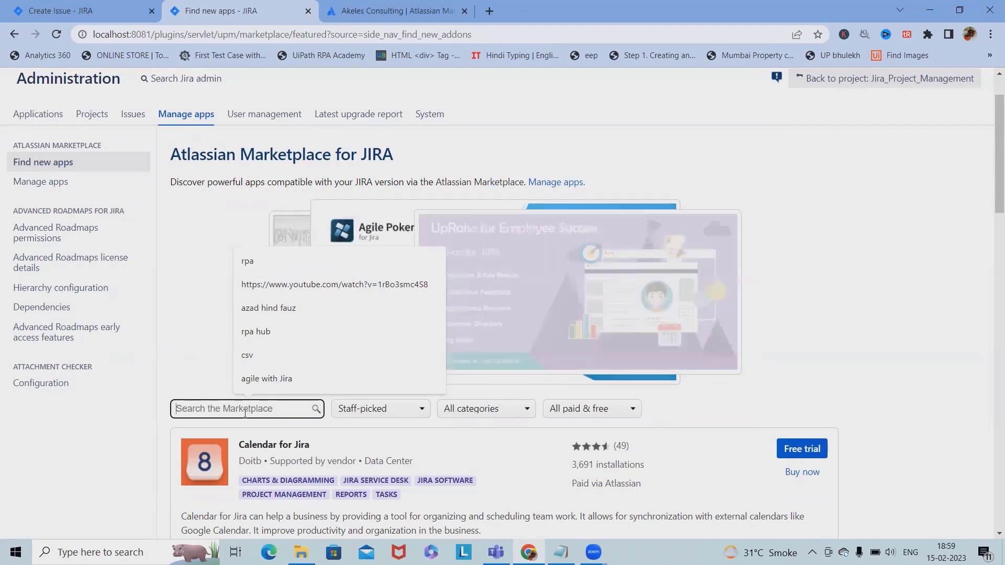
pyautogui.write('Attachment checker for jira')
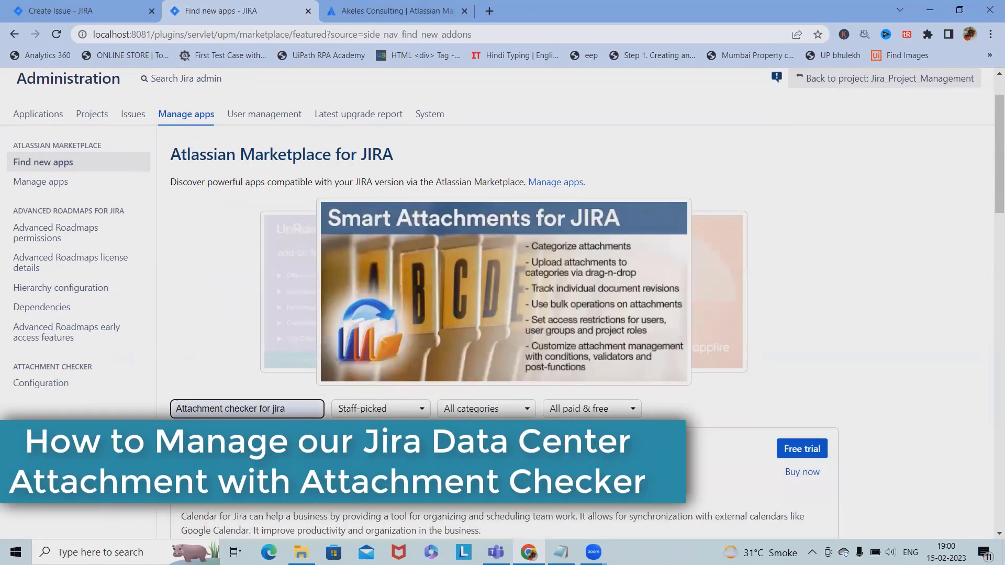
pyautogui.press('Return')
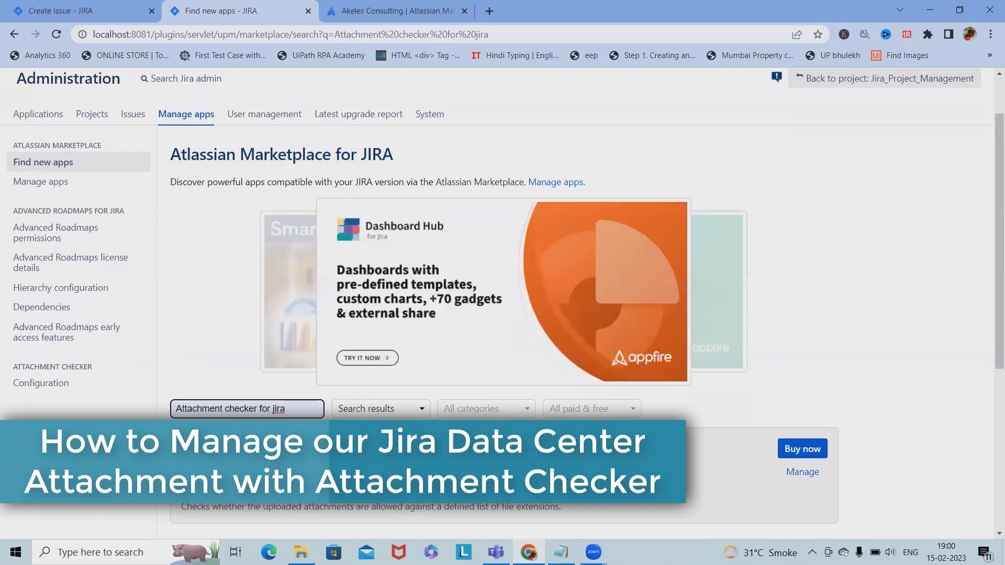
# Step: Expand the app details of Attachment Checker for Jira in the search results and review its features
pyautogui.scroll(-2, 609, 508)
pyautogui.scroll(-1, 609, 507)
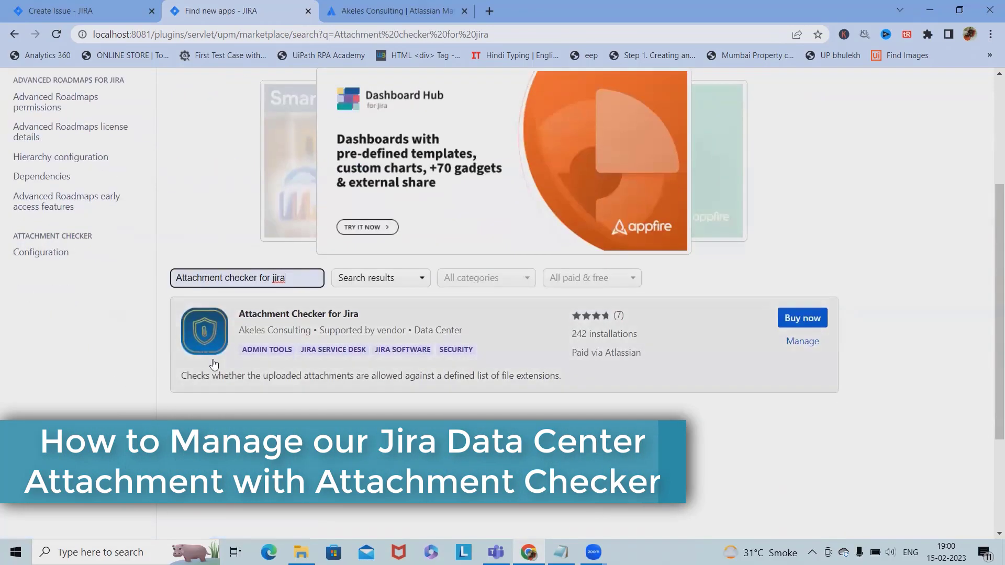
pyautogui.rightClick(286, 316)
pyautogui.click(144, 358)
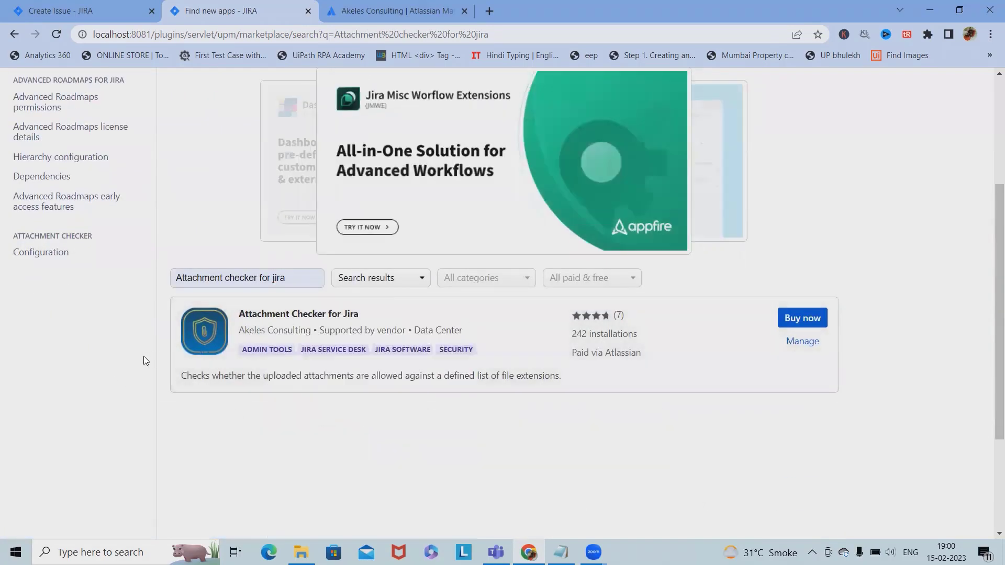
pyautogui.rightClick(265, 317)
pyautogui.click(111, 362)
pyautogui.click(271, 315)
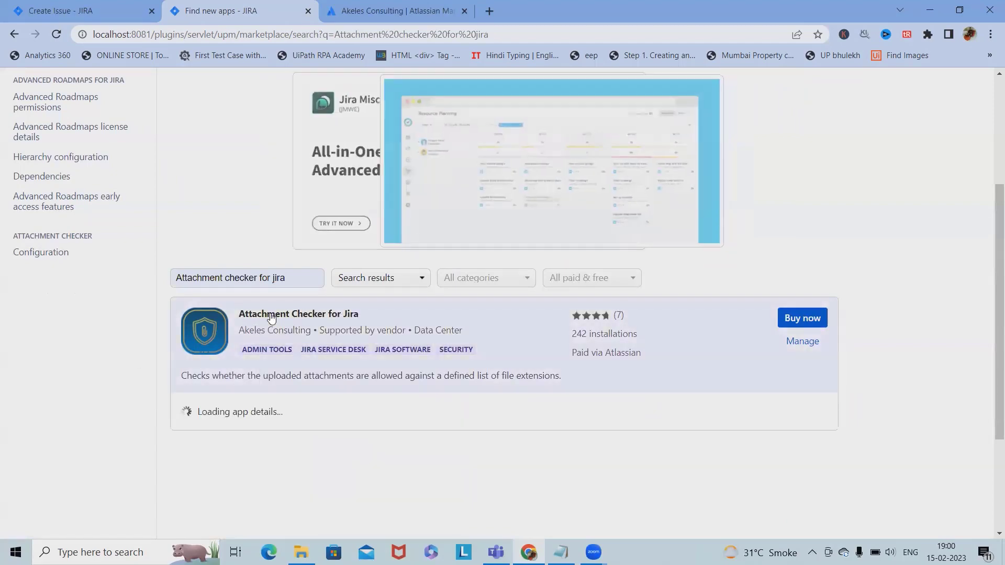
pyautogui.scroll(-3, 834, 217)
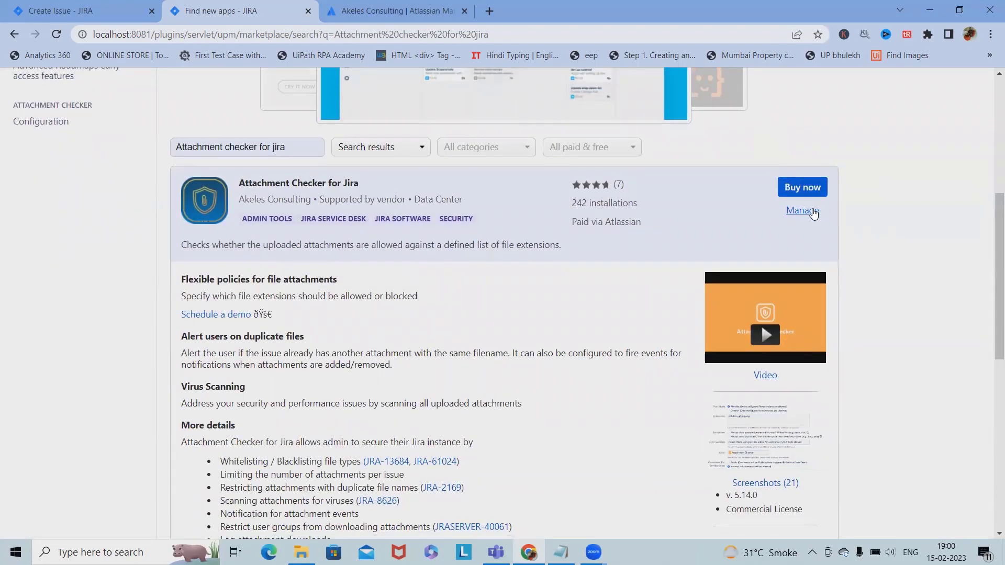
# Step: Open the management entry of Attachment Checker for Jira and review its version and license details
pyautogui.click(803, 211)
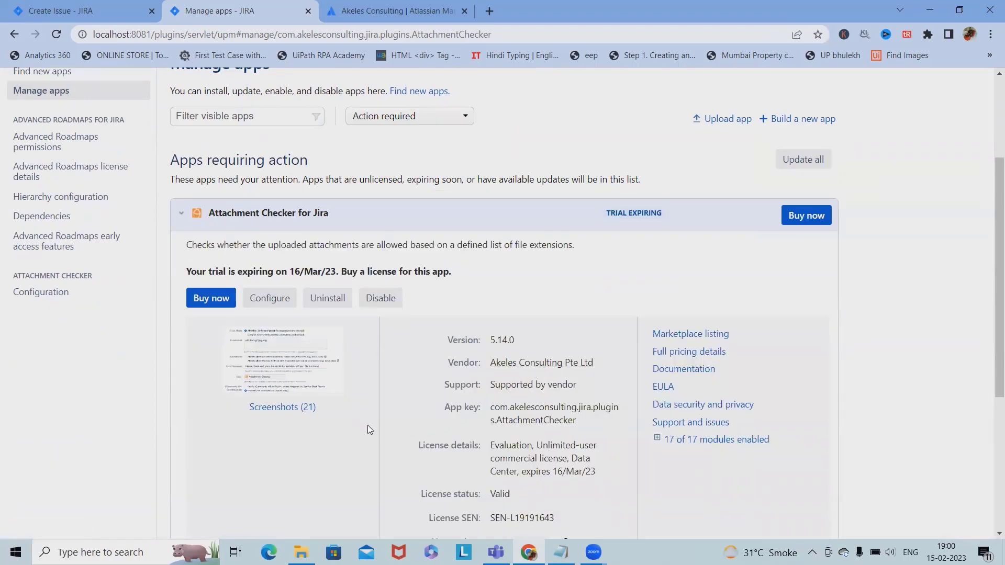
pyautogui.scroll(-5, 367, 429)
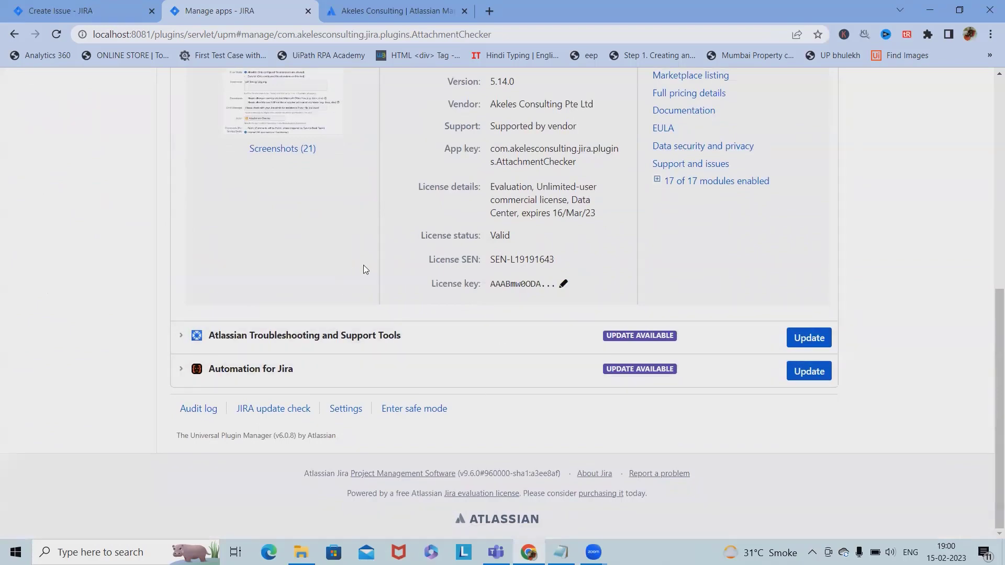
pyautogui.scroll(4, 353, 253)
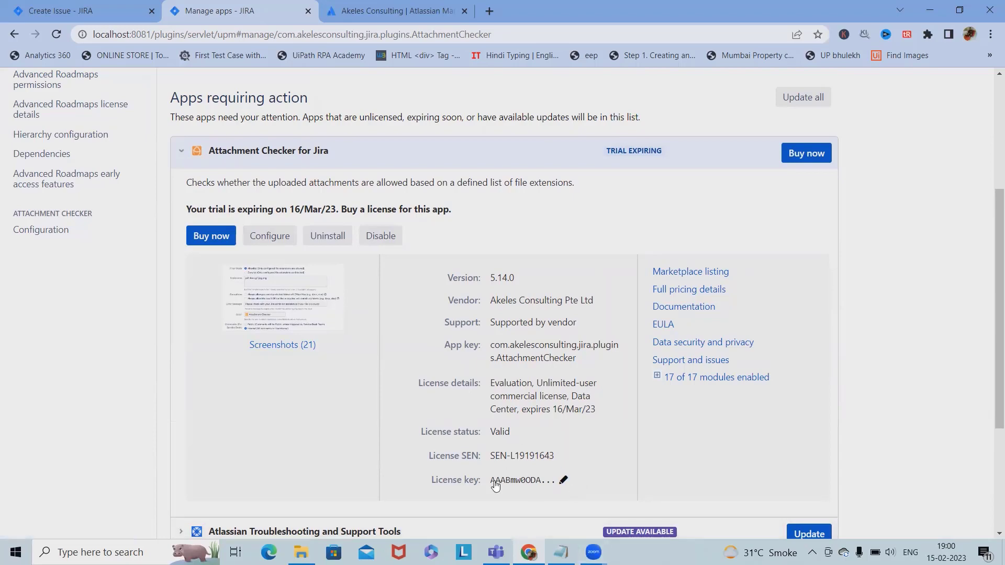
# Step: Open the Attachment Checker configuration and save its file type blocking settings with the Allowlist filter mode and the jpg extension
pyautogui.click(269, 236)
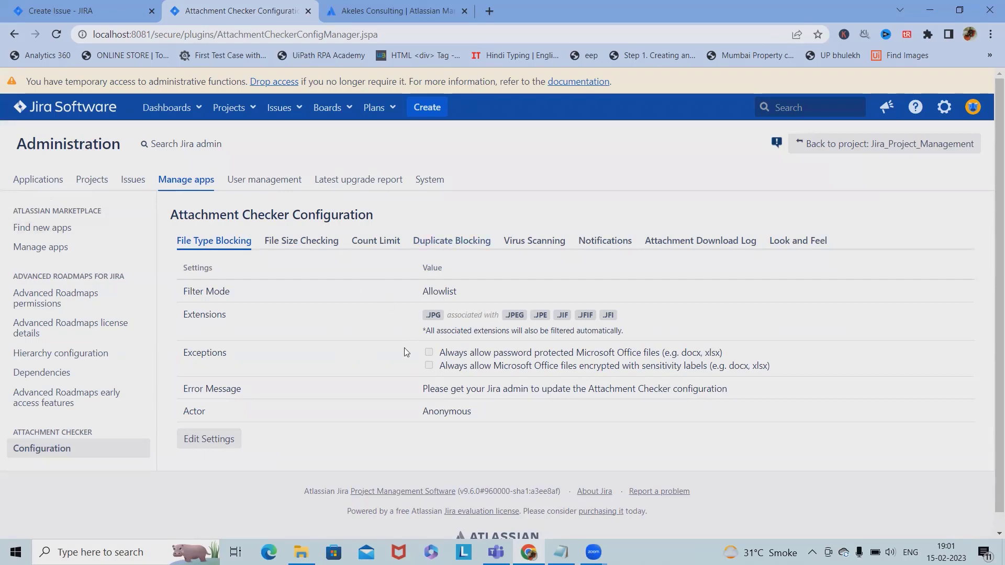
pyautogui.click(215, 445)
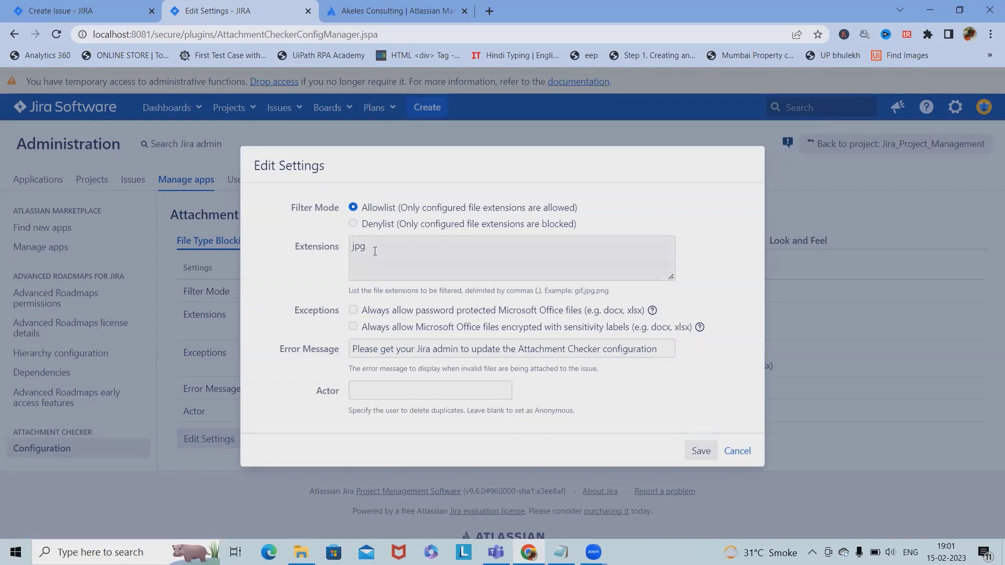
pyautogui.click(409, 255)
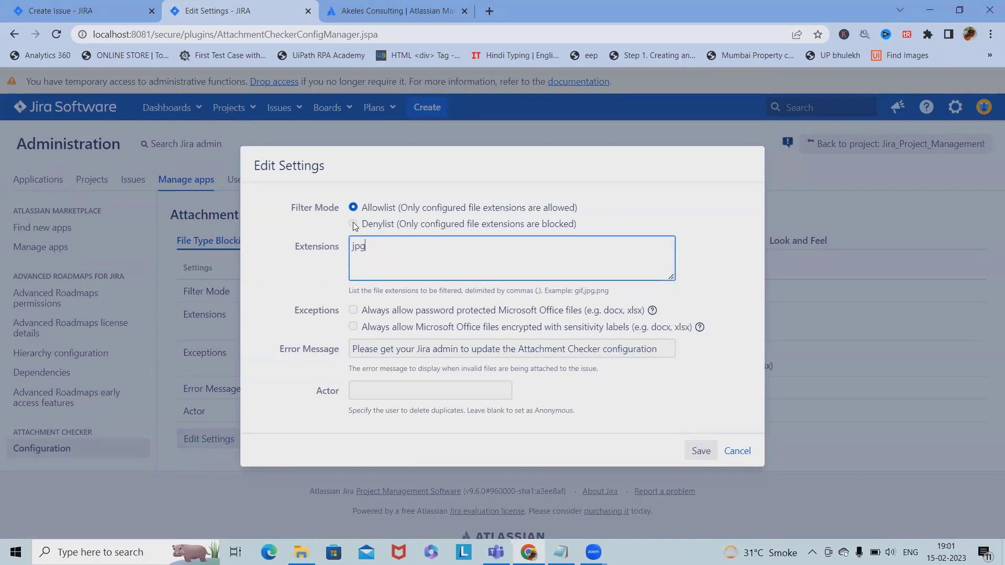
pyautogui.click(353, 224)
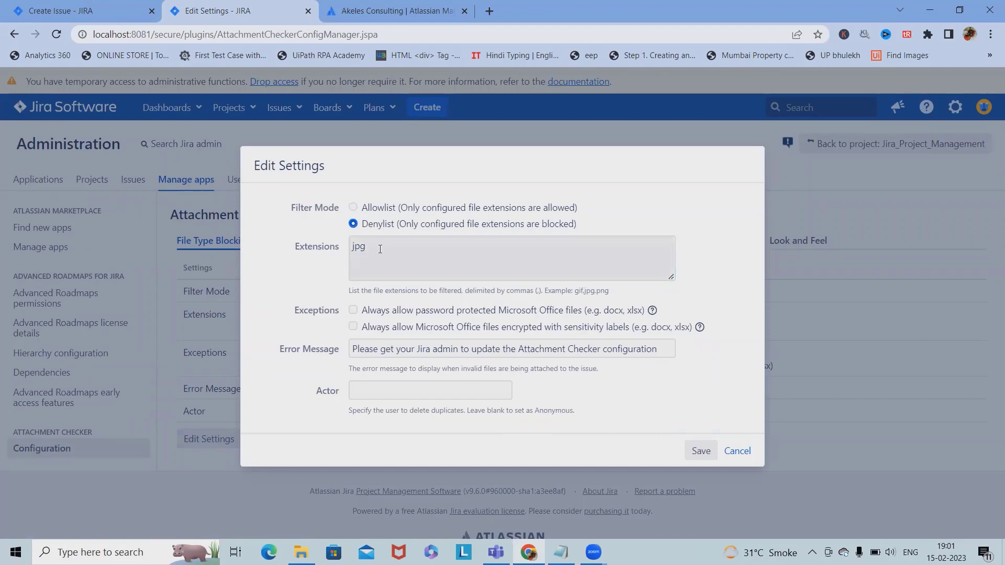
pyautogui.click(353, 208)
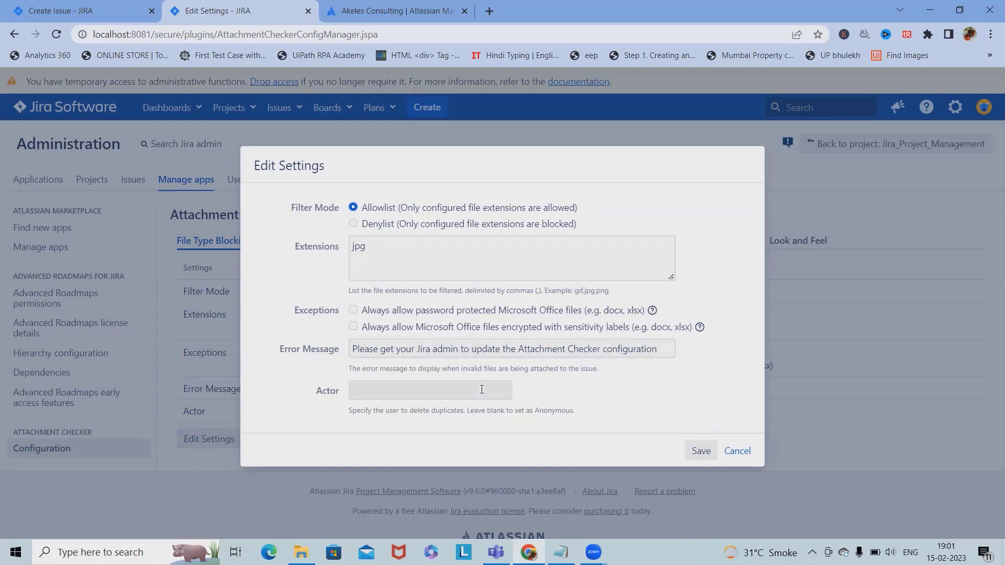
pyautogui.doubleClick(369, 246)
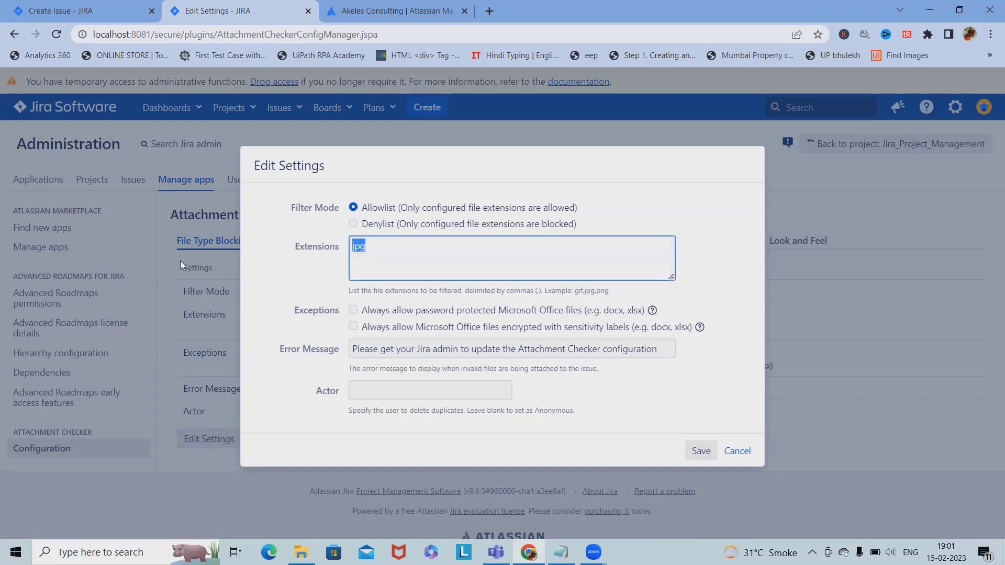
pyautogui.moveTo(354, 349); pyautogui.dragTo(725, 342)
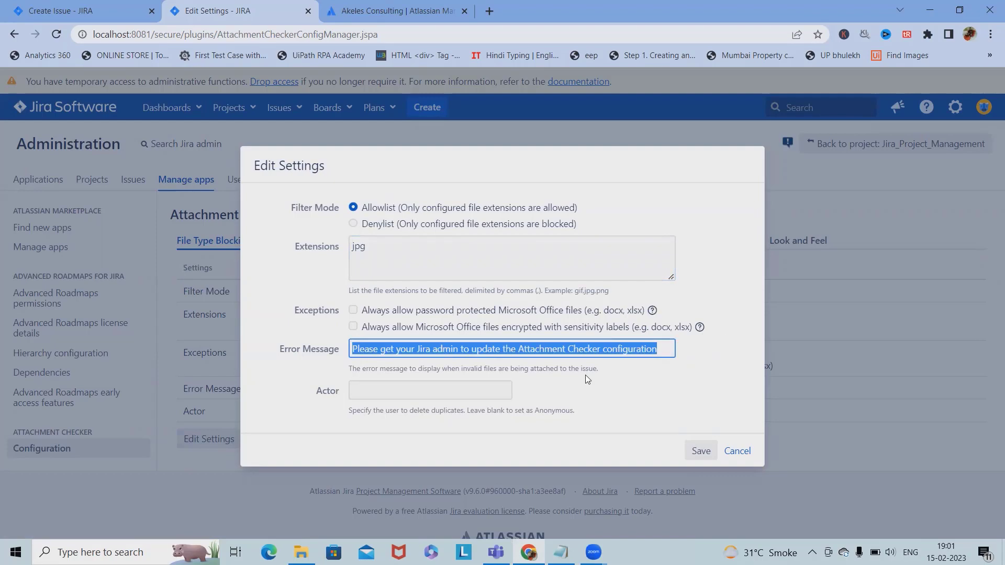
pyautogui.click(700, 451)
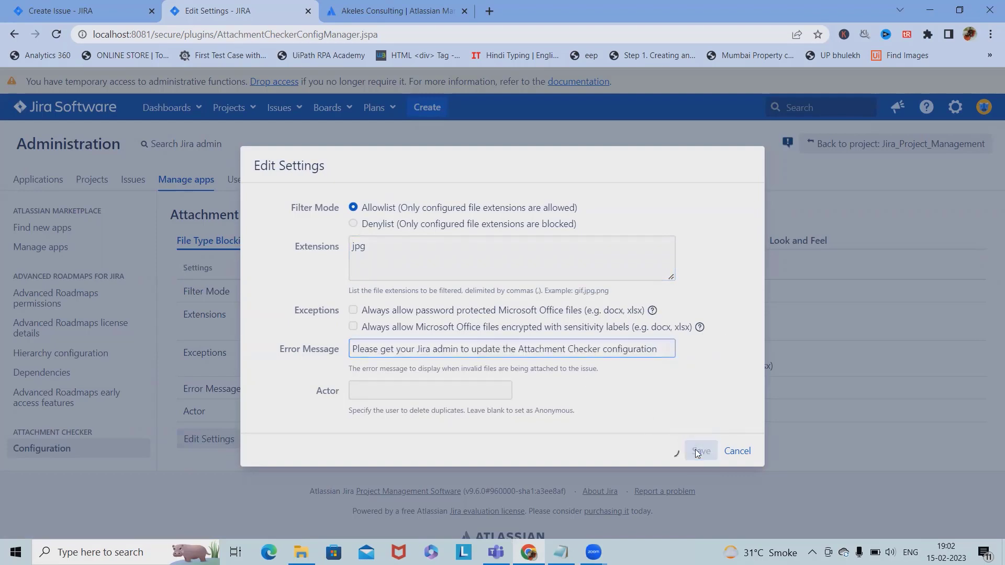
# Step: In the file size checking settings, set the total size limit to 230 KB and save
pyautogui.click(273, 241)
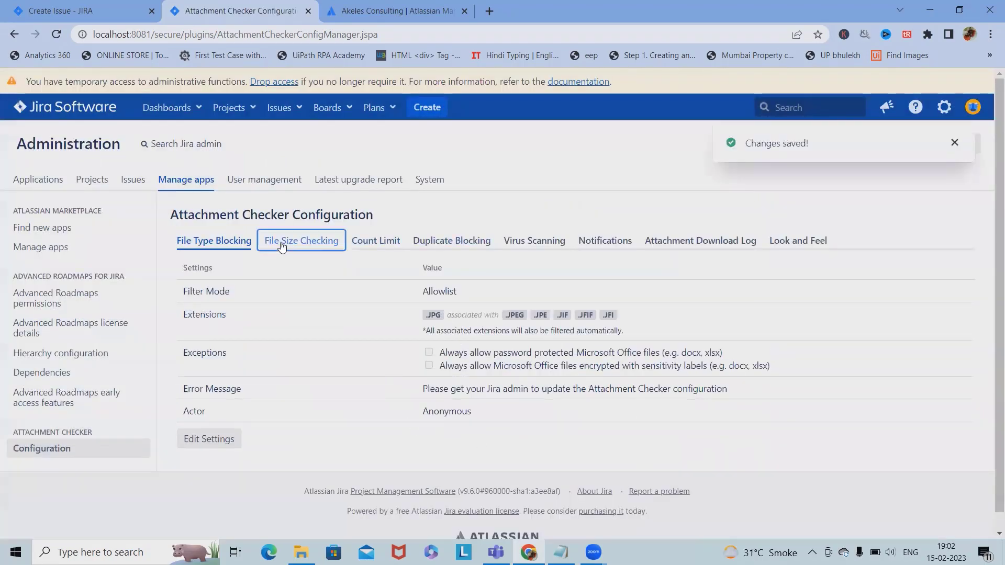
pyautogui.click(227, 388)
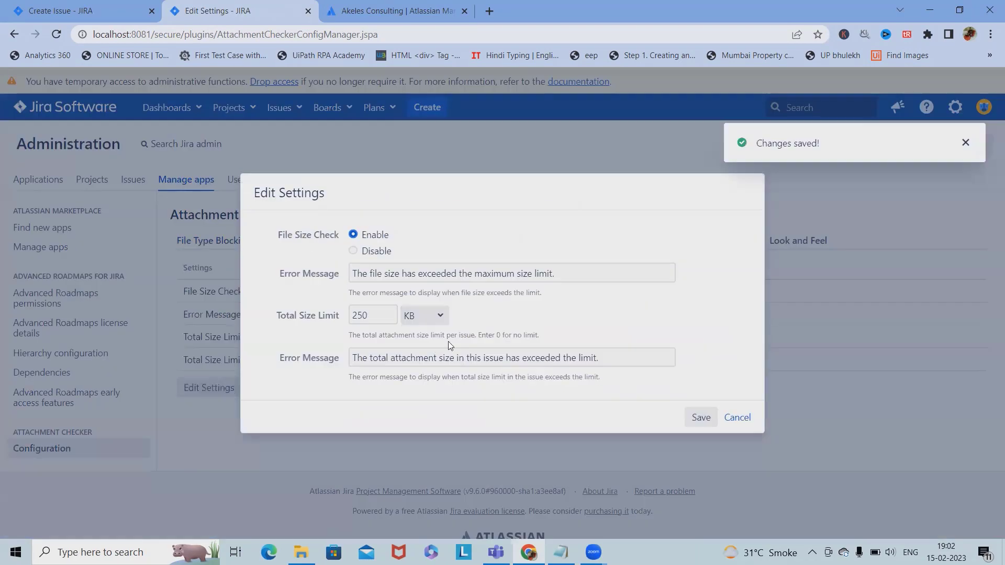
pyautogui.click(372, 315)
pyautogui.press('BackSpace')
pyautogui.press('BackSpace')
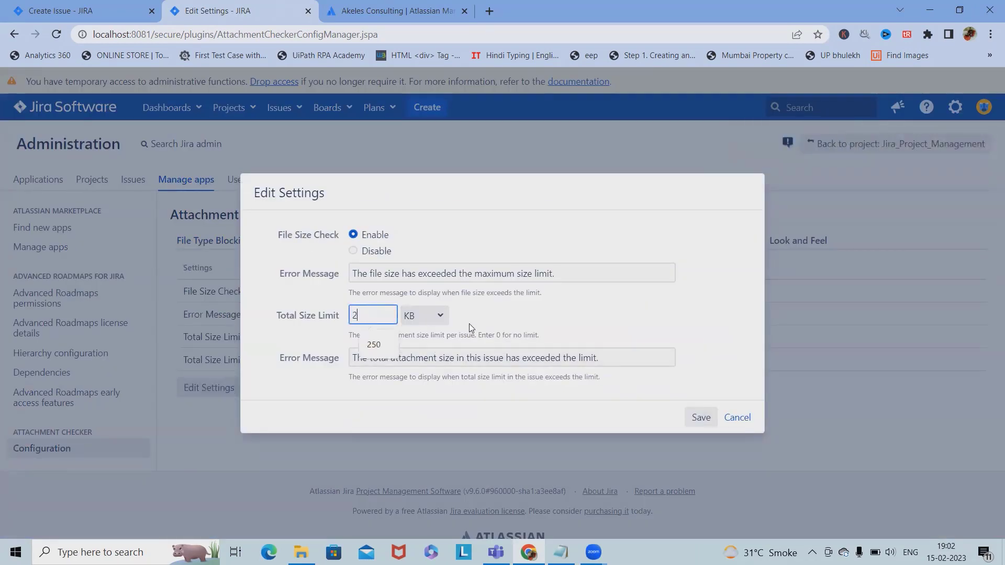
pyautogui.write('3o')
pyautogui.write('0')
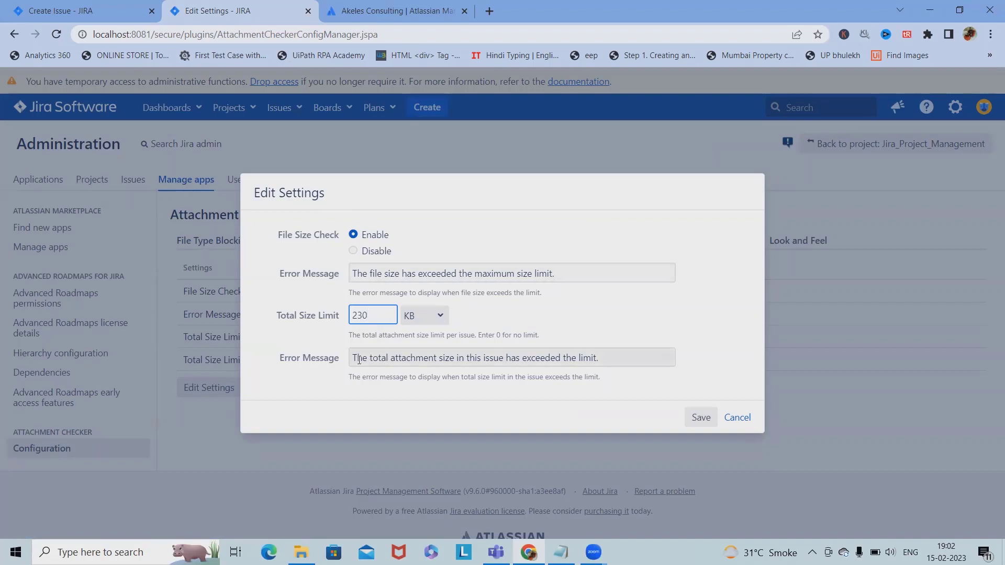
pyautogui.moveTo(350, 359); pyautogui.dragTo(624, 372)
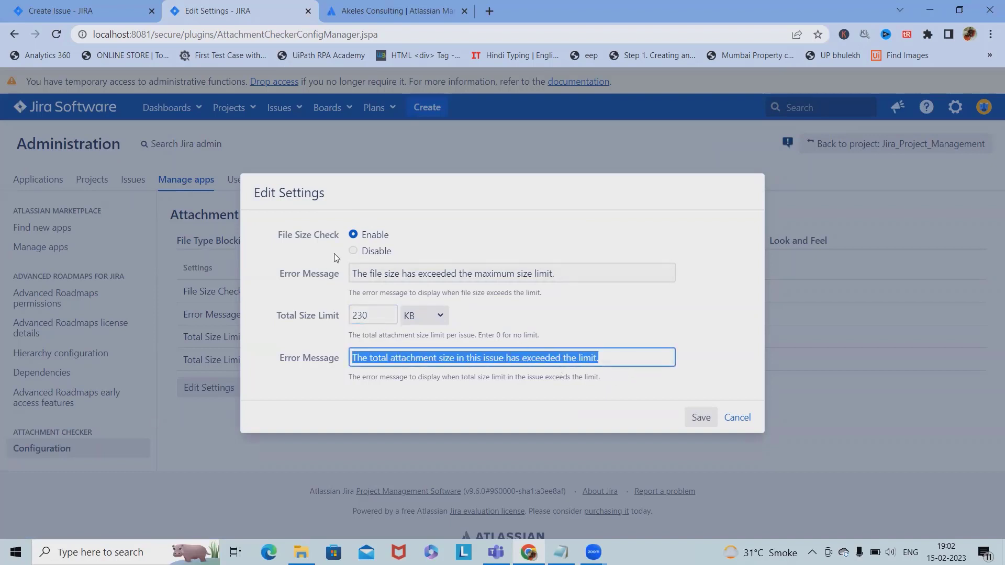
pyautogui.moveTo(354, 273); pyautogui.dragTo(565, 271)
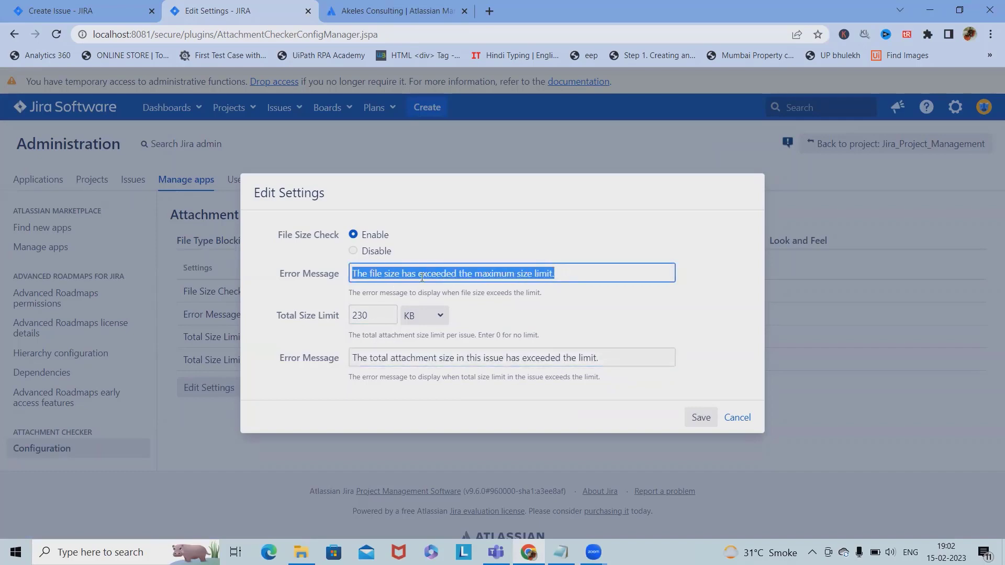
pyautogui.click(702, 419)
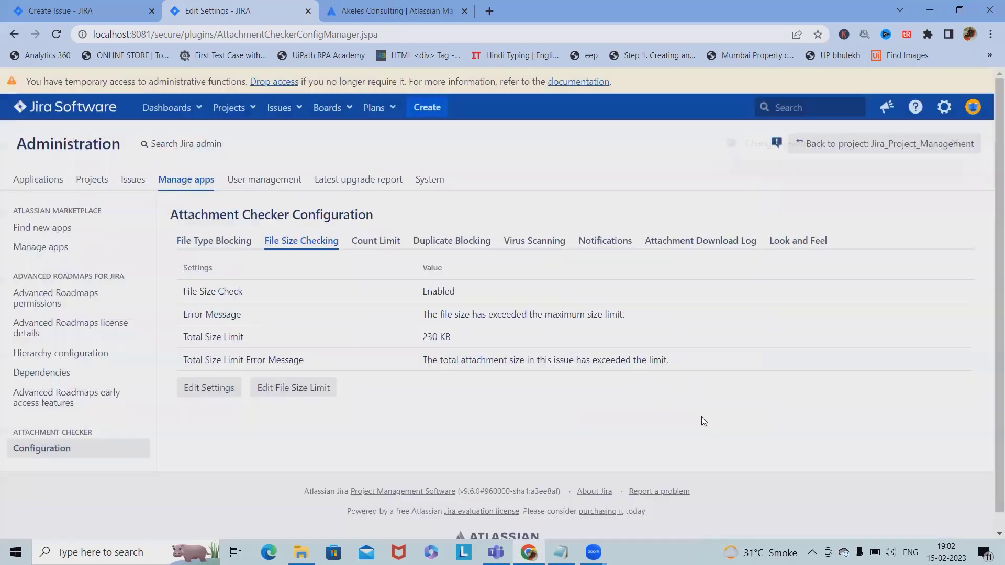
# Step: In the count limit settings, set the max attachment limit to 2 and save
pyautogui.click(396, 247)
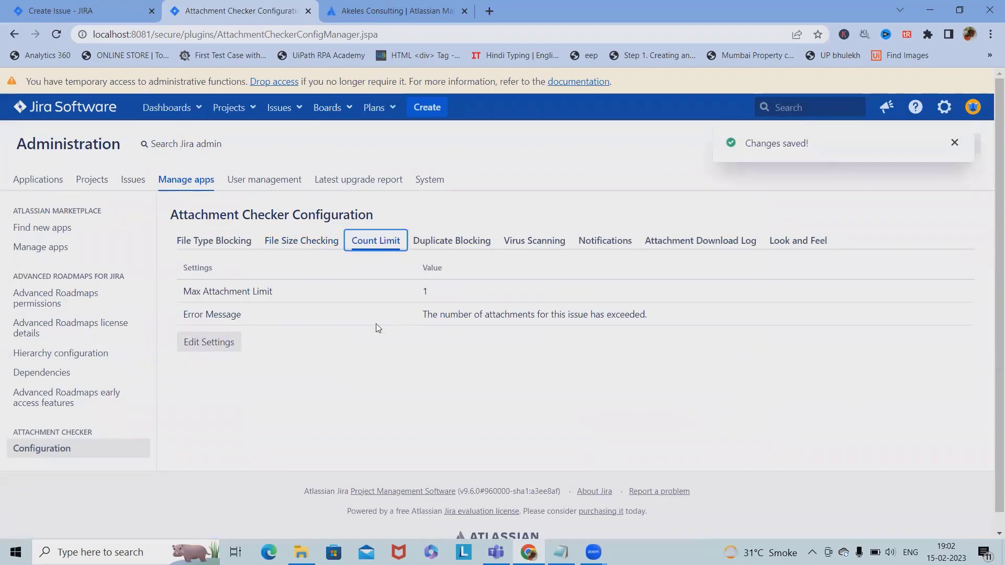
pyautogui.click(208, 342)
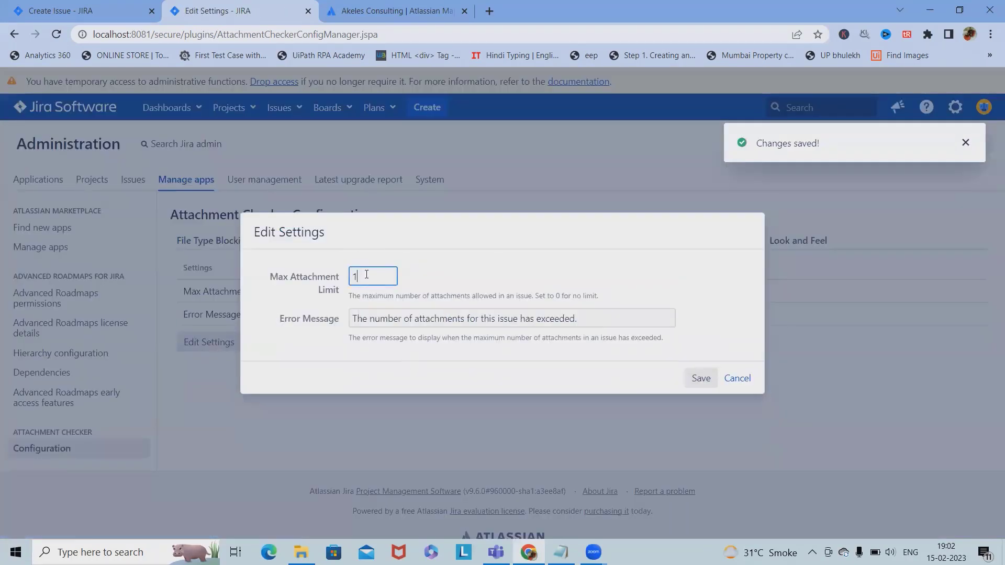
pyautogui.press('BackSpace')
pyautogui.write('2')
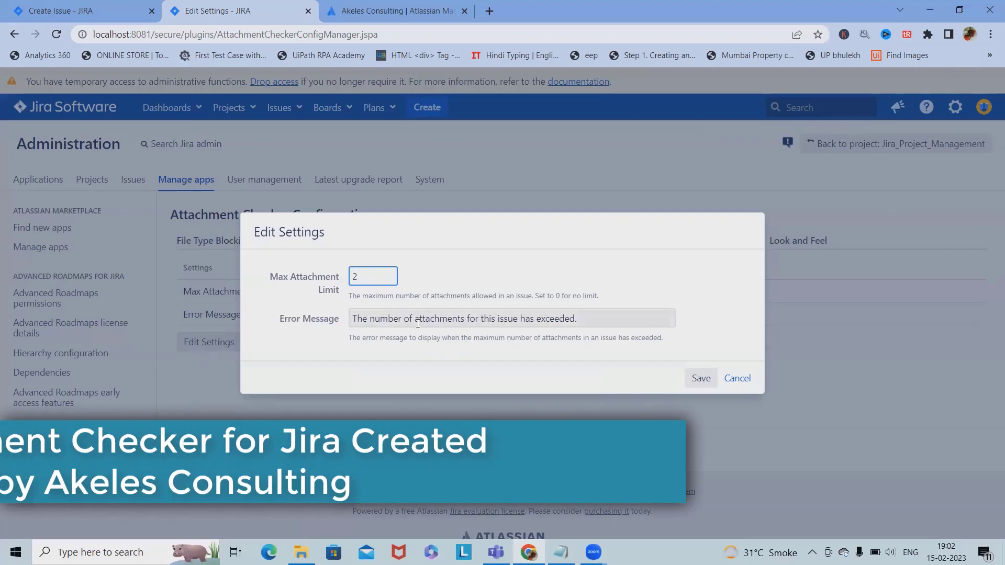
pyautogui.click(700, 379)
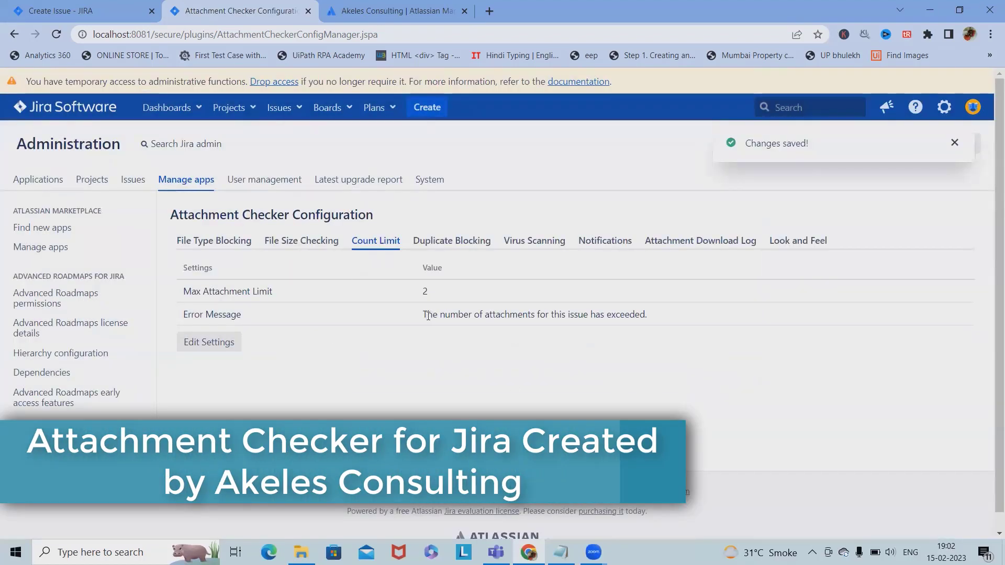
pyautogui.moveTo(424, 315); pyautogui.dragTo(492, 315)
pyautogui.moveTo(573, 333); pyautogui.dragTo(230, 346)
# Step: Review the duplicate blocking settings and their error message, and save them with same-filename blocking and duplicate deletion set to Yes
pyautogui.click(451, 241)
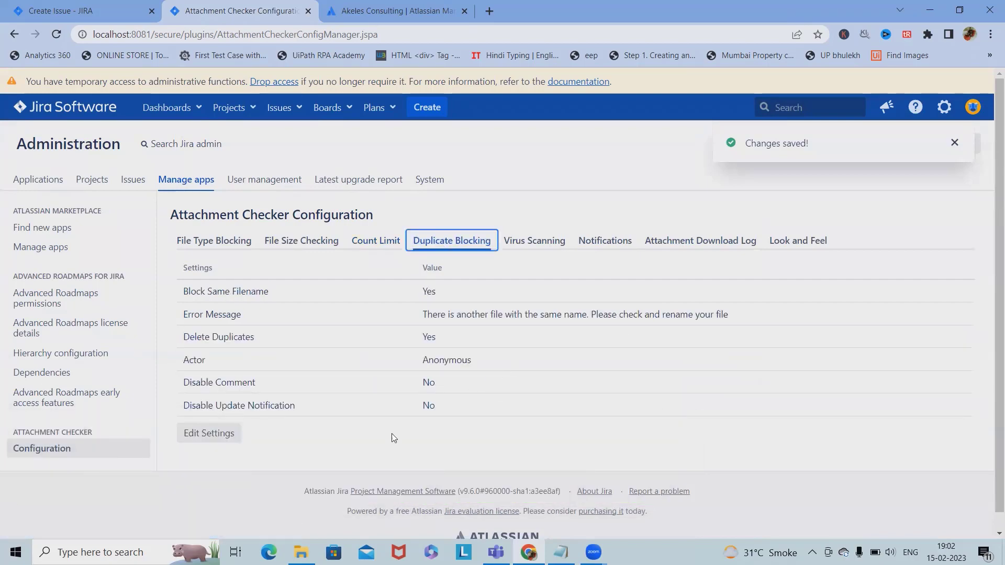
pyautogui.click(208, 434)
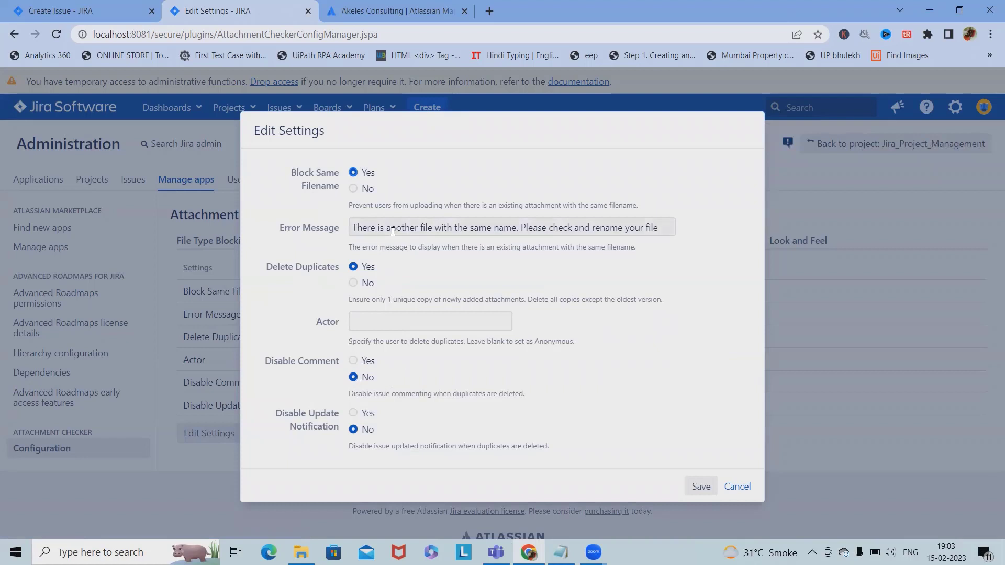
pyautogui.click(356, 225)
pyautogui.moveTo(356, 226); pyautogui.dragTo(667, 240)
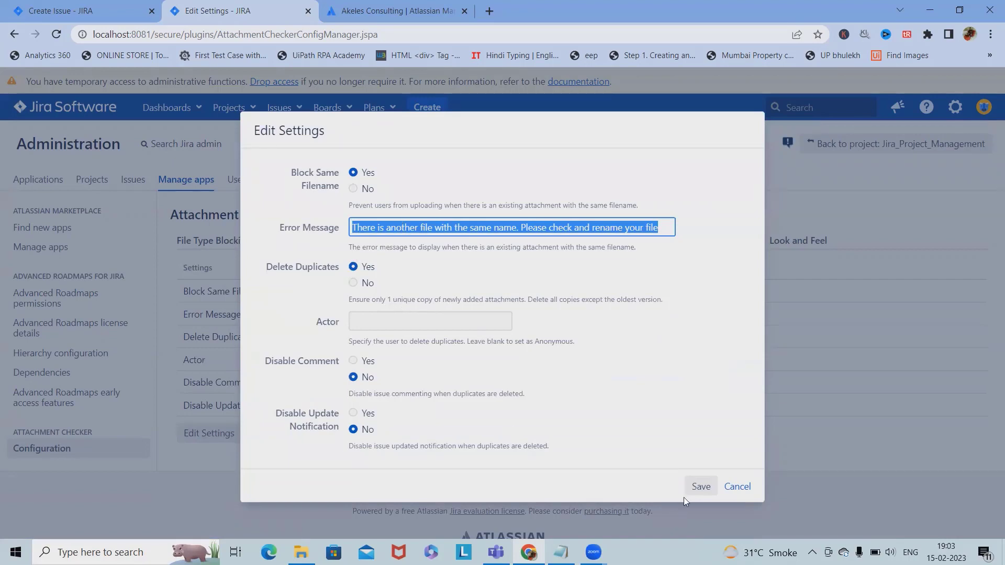
pyautogui.click(700, 487)
# Step: Look over the virus scanning settings, and save the notification settings with None as the event to fire
pyautogui.click(526, 246)
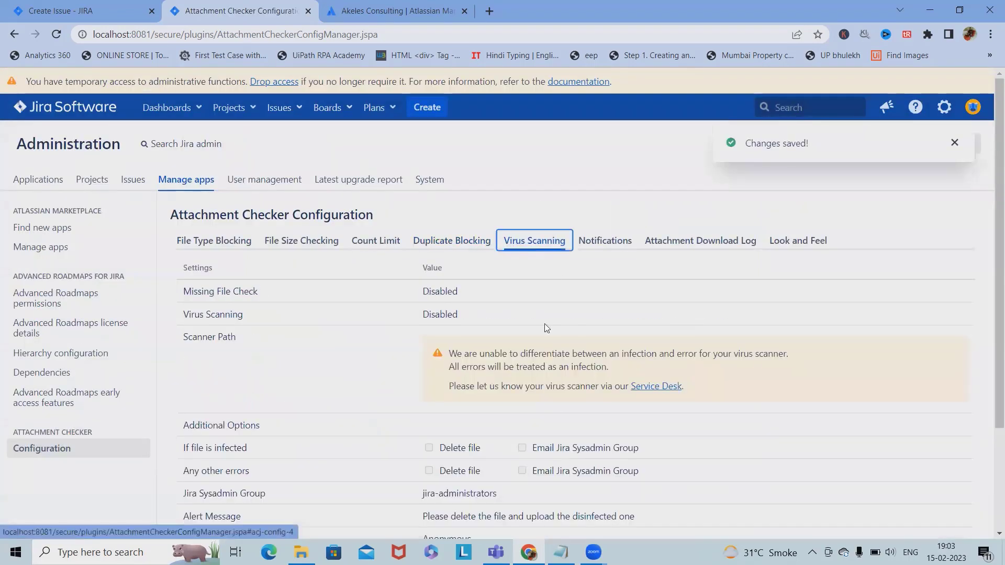
pyautogui.scroll(-1, 398, 386)
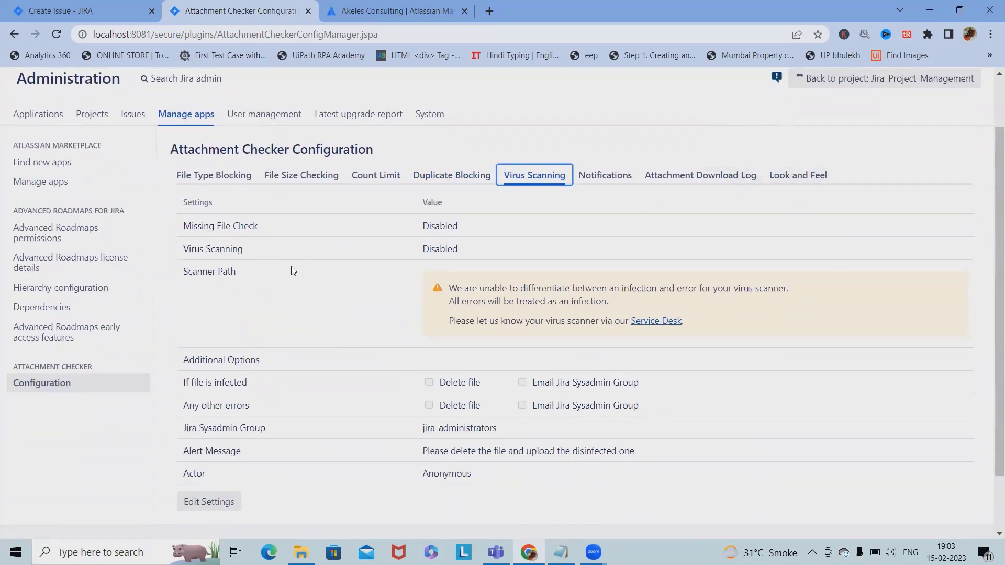
pyautogui.click(606, 176)
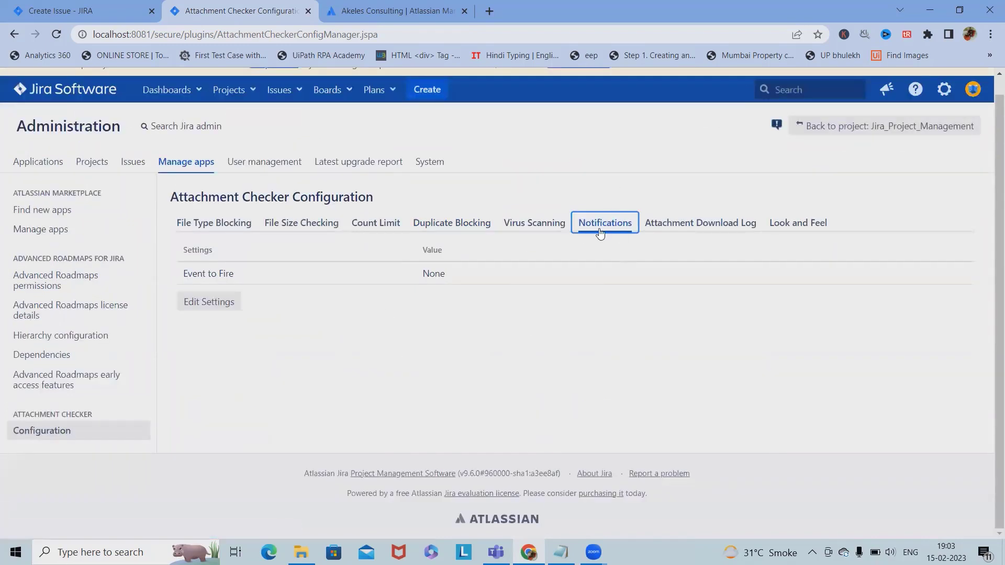
pyautogui.click(207, 306)
pyautogui.click(477, 294)
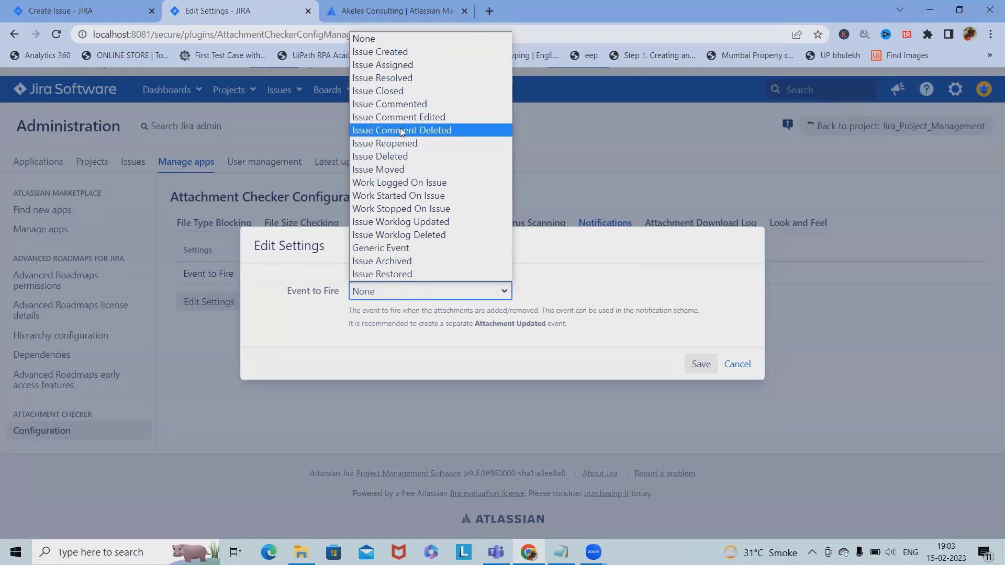
pyautogui.click(701, 364)
pyautogui.click(701, 364)
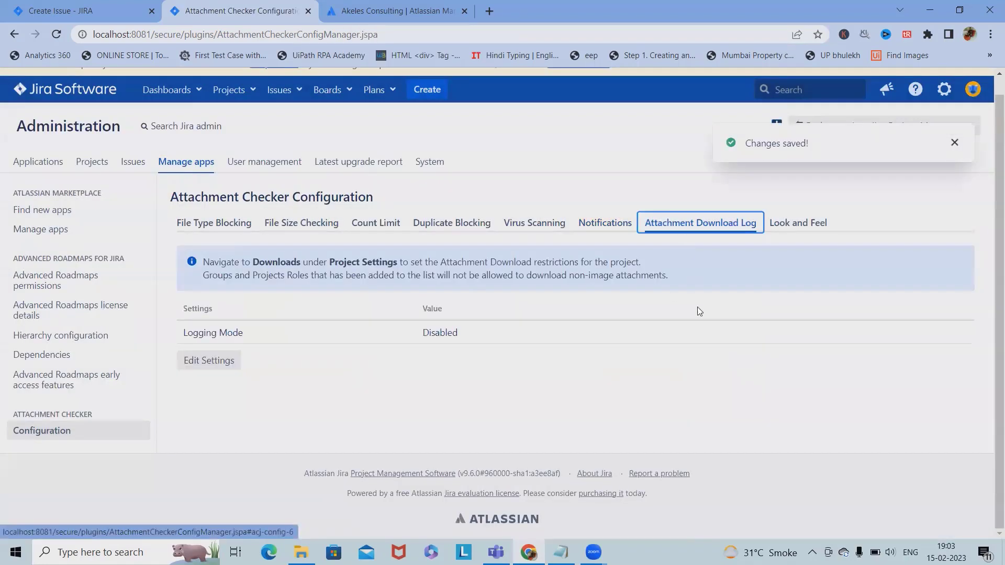
# Step: Save the attachment download log settings with logging mode disabled, and view the Look and Feel settings
pyautogui.click(199, 360)
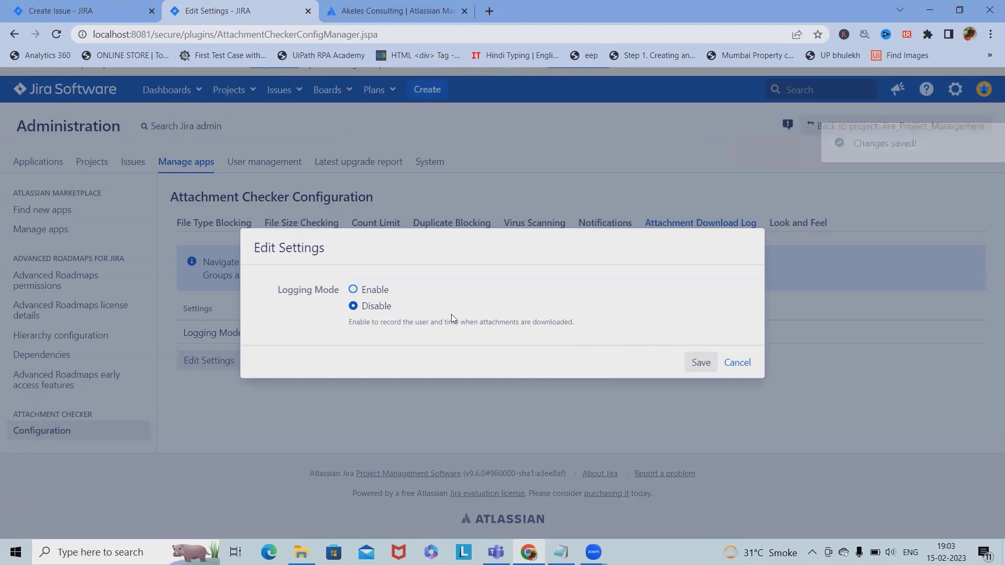
pyautogui.click(702, 363)
pyautogui.click(791, 234)
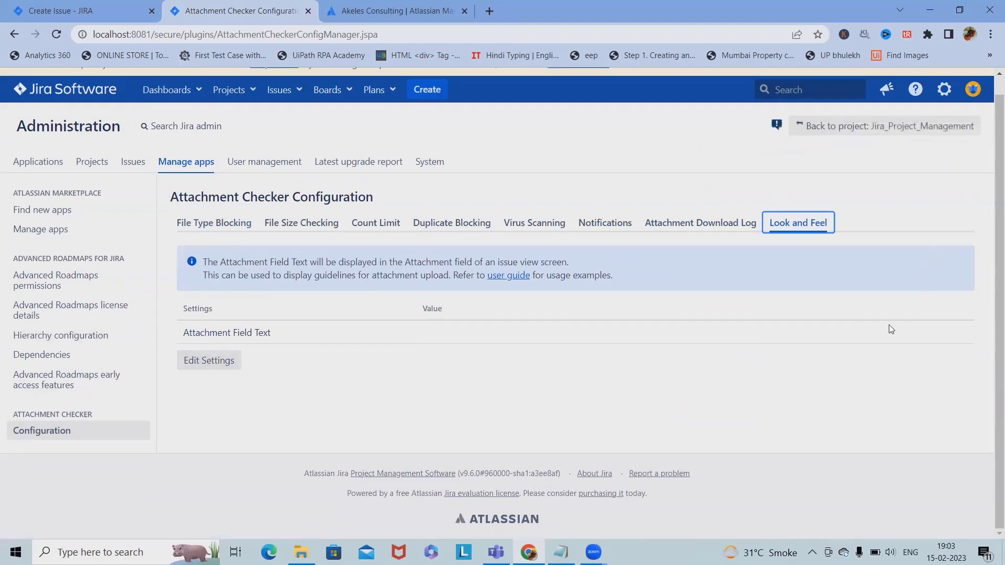
# Step: Open the Scrum_Project (SCRUM) project to reach its open issues
pyautogui.click(230, 90)
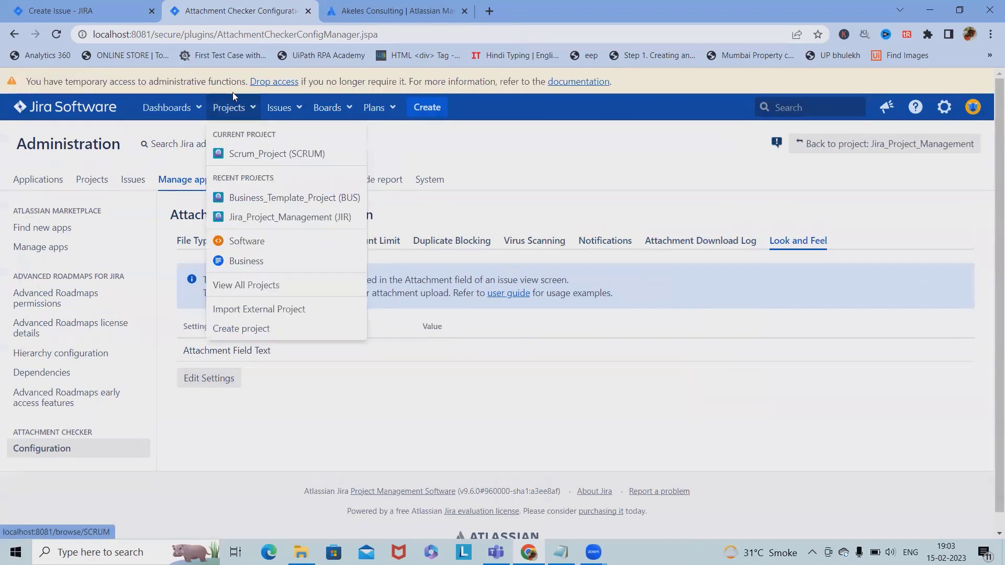
pyautogui.click(291, 218)
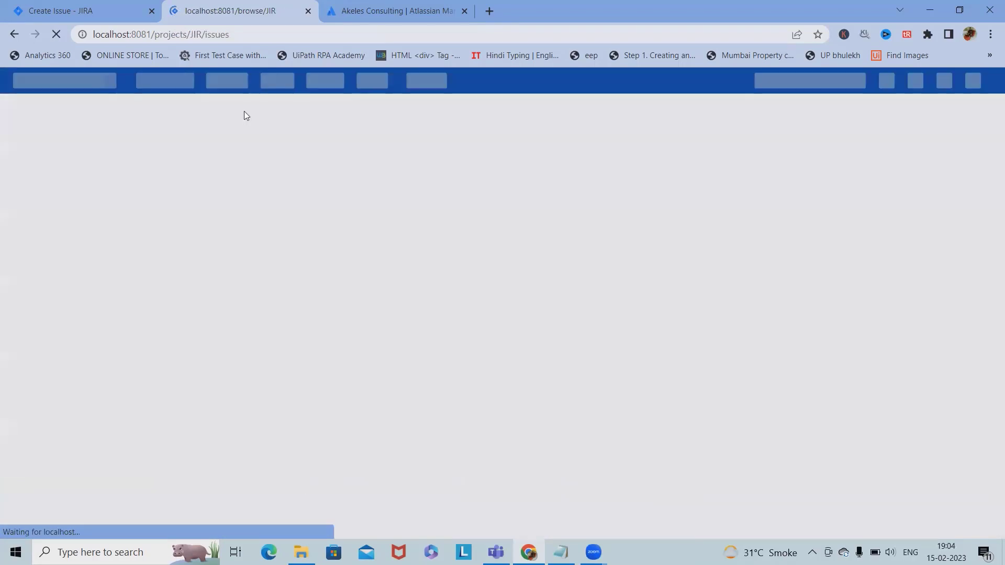
pyautogui.click(255, 109)
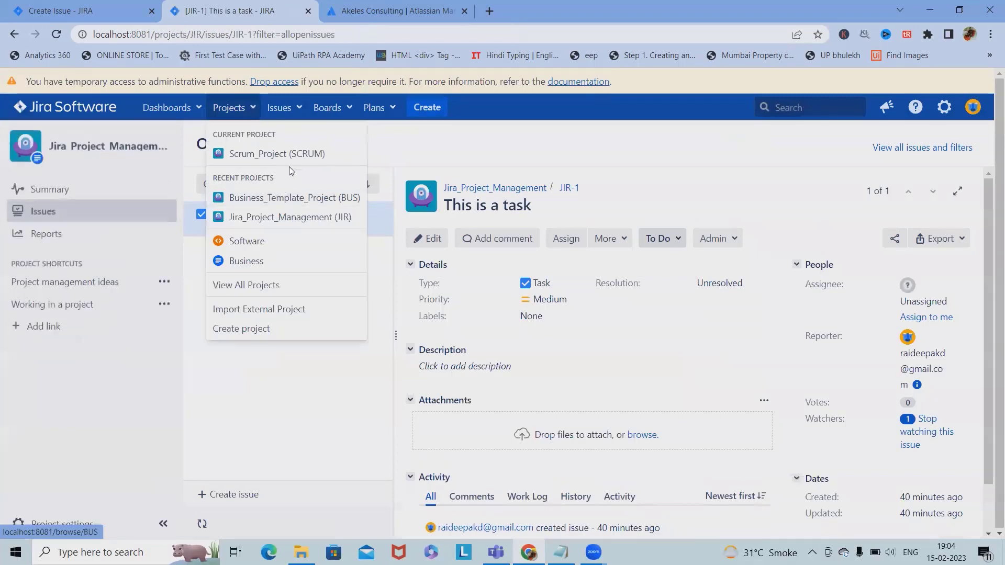
pyautogui.click(291, 154)
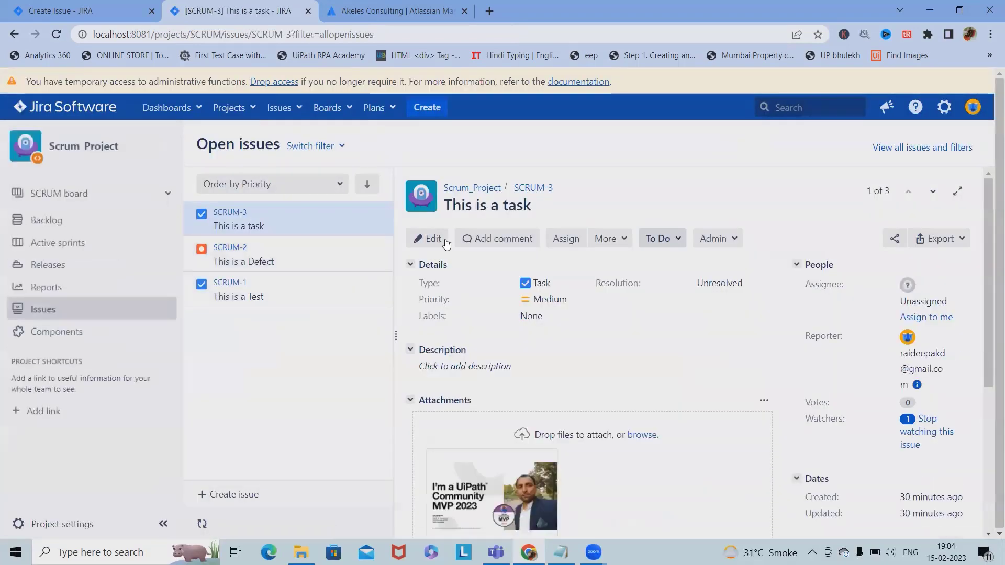
# Step: Create a Task in Scrum_Project with the summary "This is for Demo" and open the new issue
pyautogui.click(432, 114)
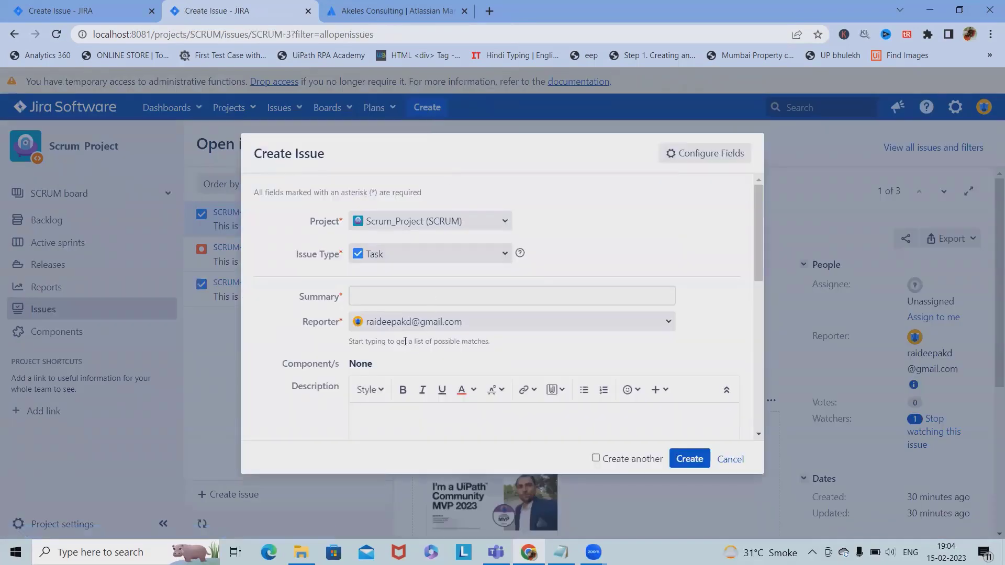
pyautogui.click(467, 300)
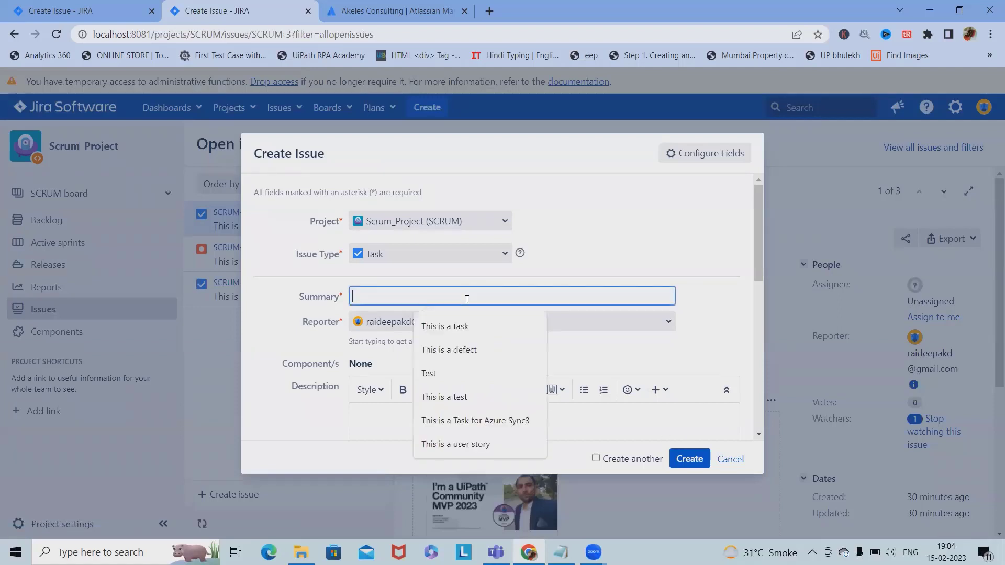
pyautogui.write('This is for Demo')
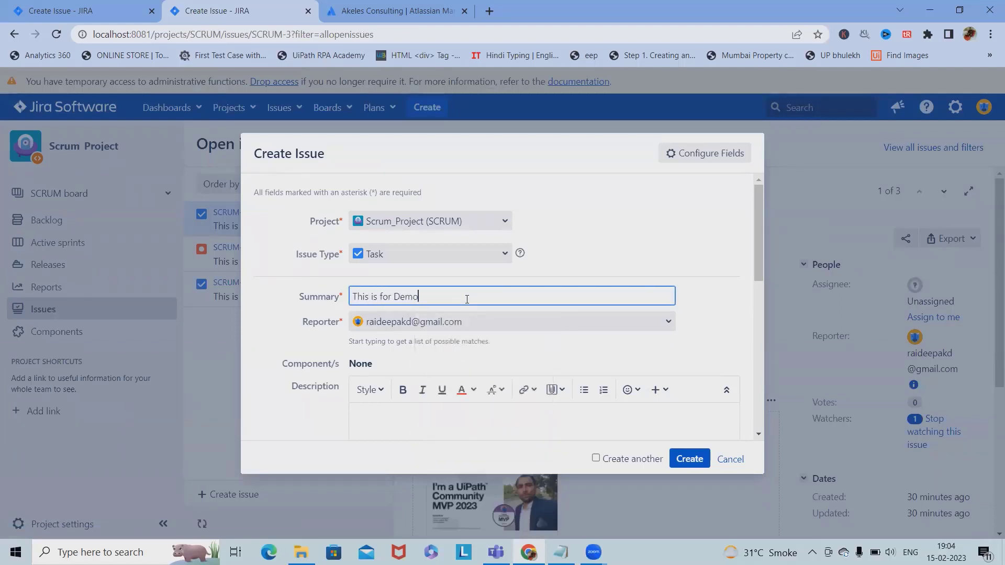
pyautogui.scroll(-4, 487, 288)
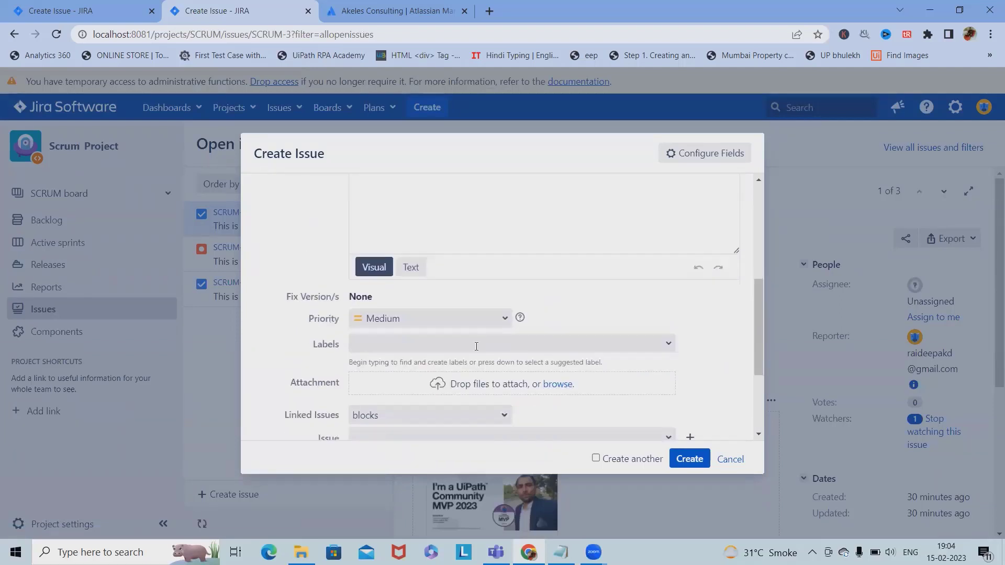
pyautogui.scroll(-3, 335, 366)
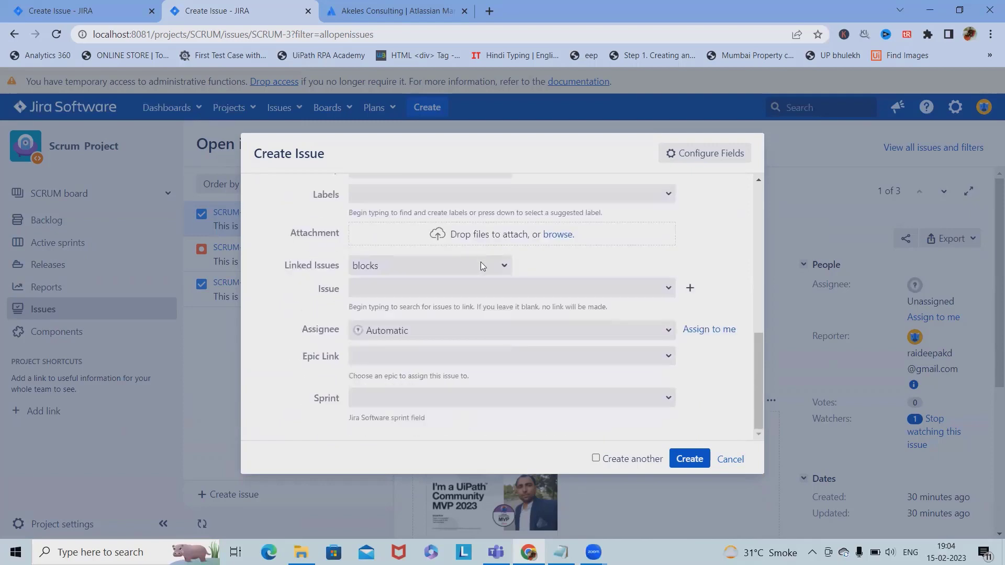
pyautogui.click(698, 464)
pyautogui.click(796, 141)
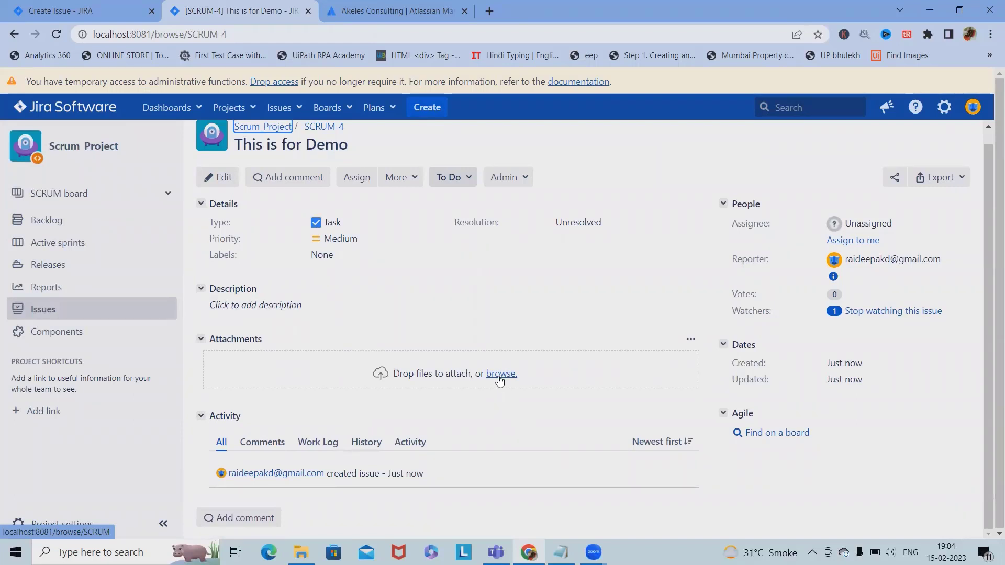
# Step: Attach the JPG image whose name ends in FB_LI from Downloads to the "This is for Demo" issue
pyautogui.click(500, 375)
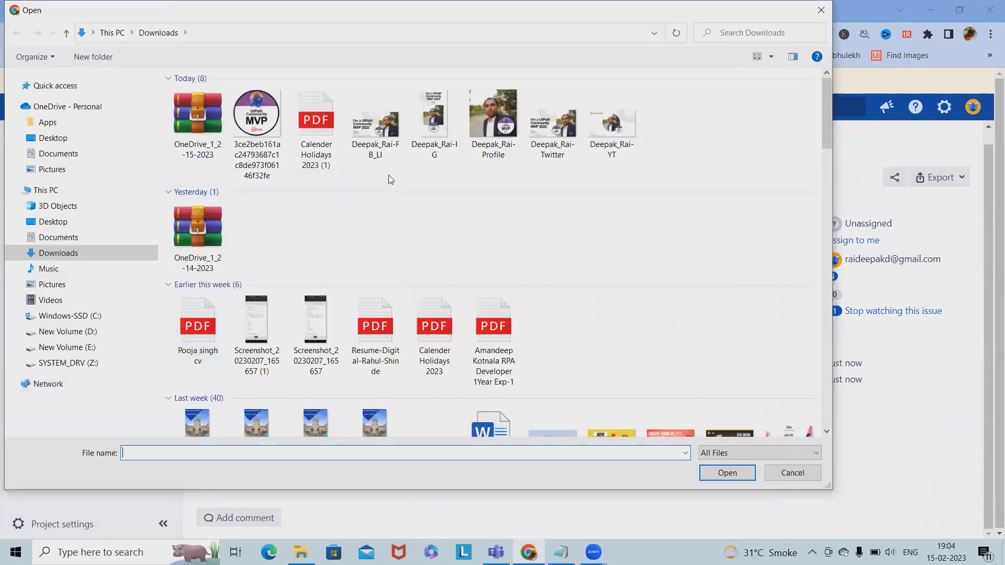
pyautogui.click(382, 131)
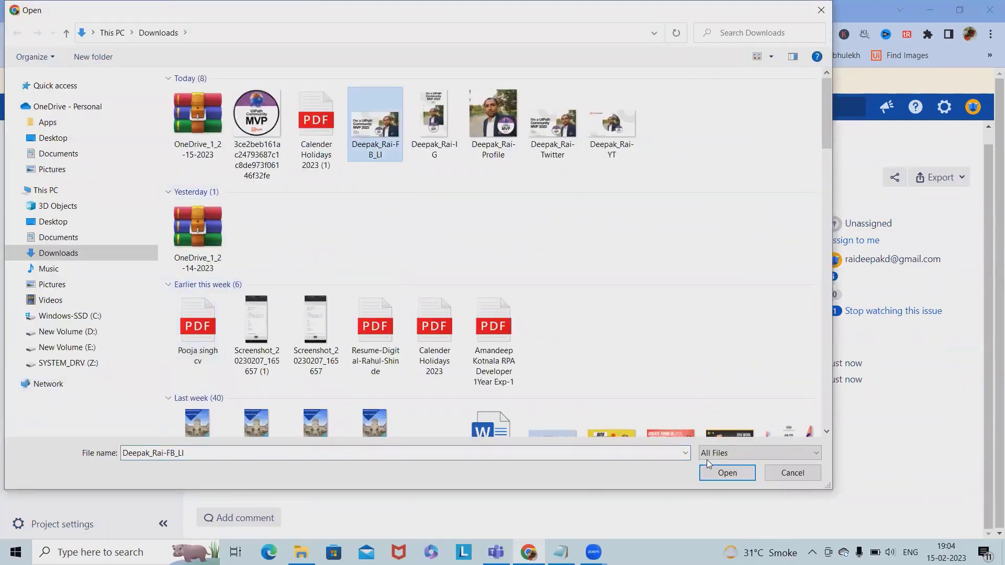
pyautogui.click(725, 473)
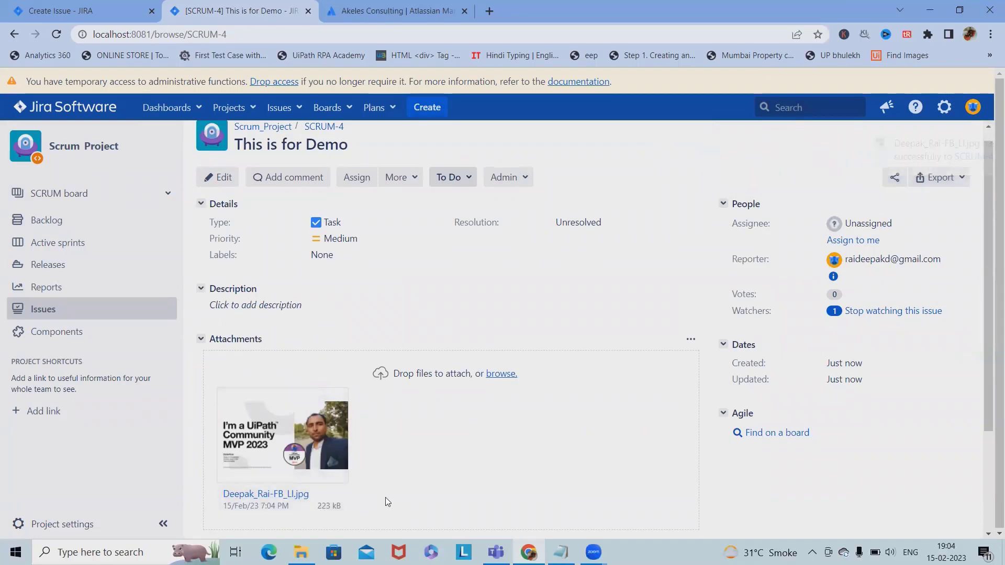
pyautogui.scroll(-2, 430, 477)
pyautogui.scroll(1, 476, 291)
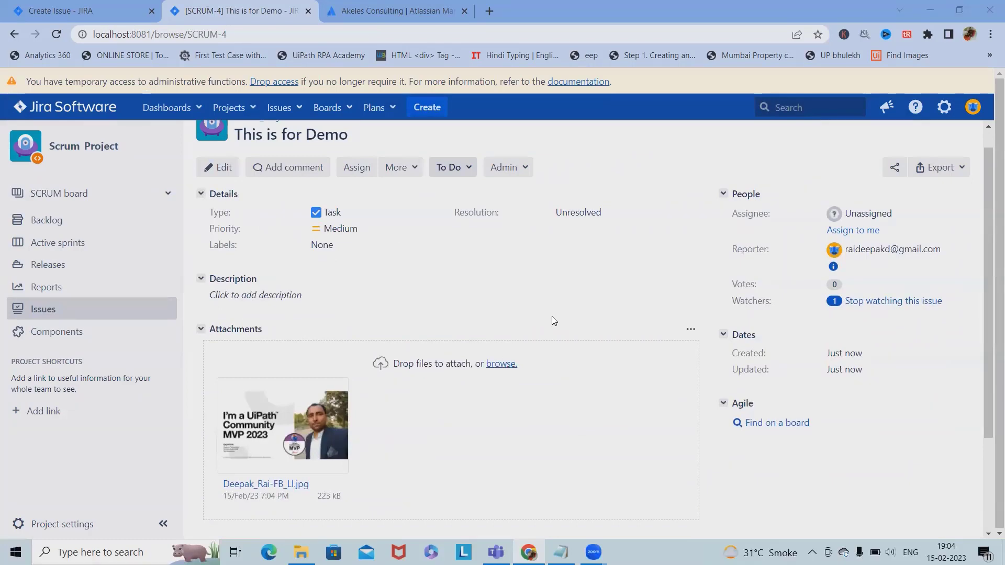
# Step: Try to attach the JPG image whose name ends in IG to the issue to test the total size limit
pyautogui.click(439, 117)
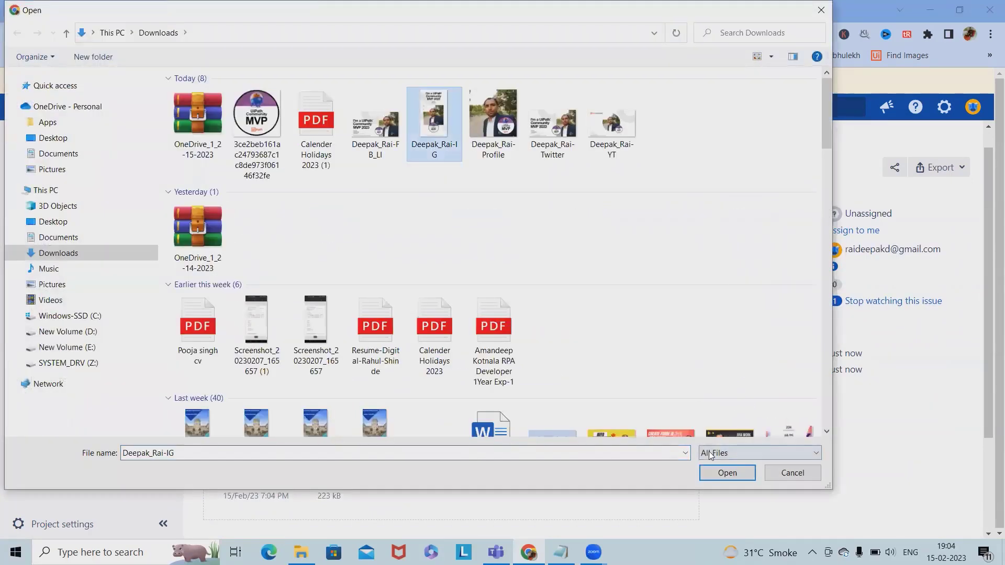
pyautogui.press('Return')
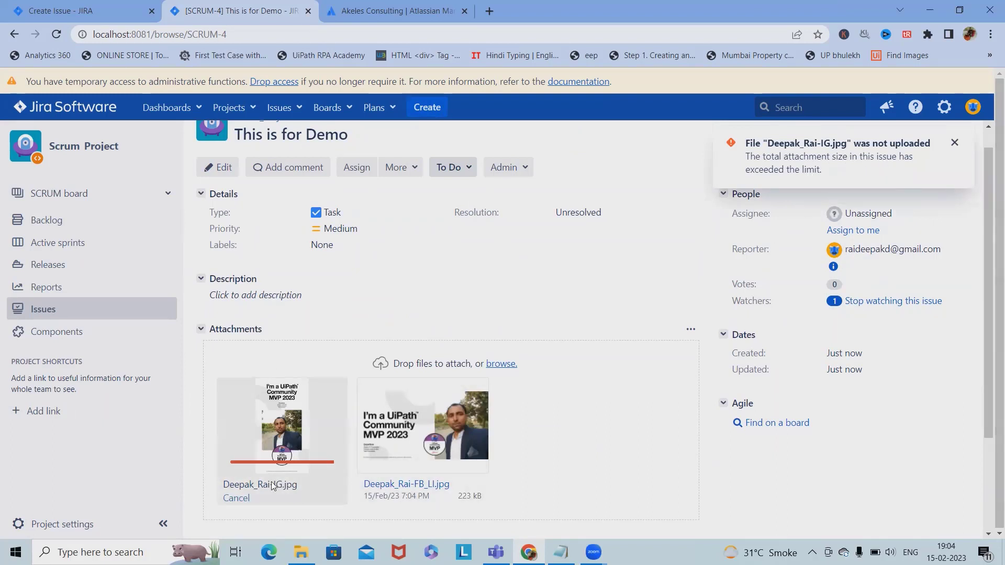
pyautogui.click(955, 142)
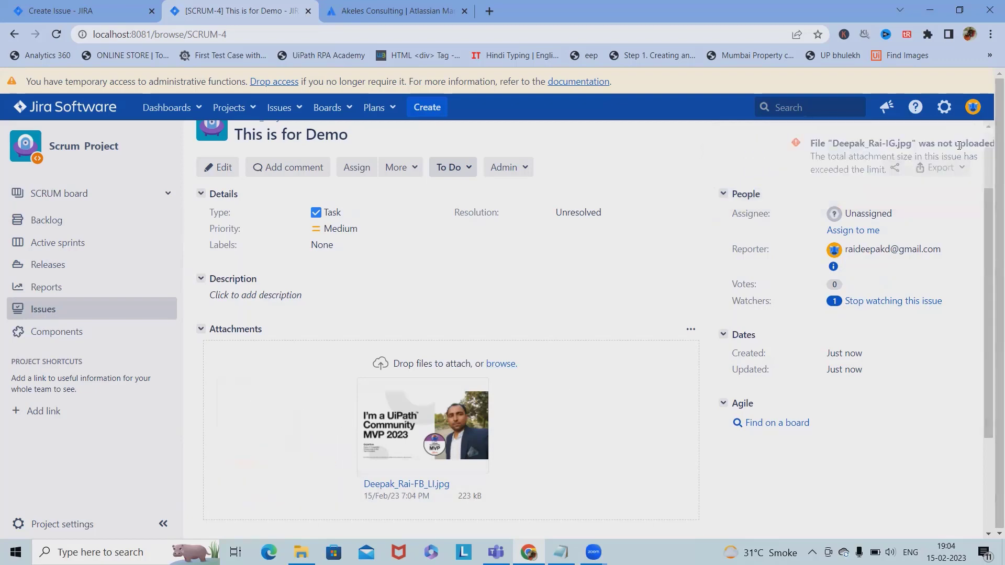
# Step: Switch to File Explorer and check the file size of the image ending in IG in Downloads through its properties
pyautogui.hotkey('alt', 'Tab')
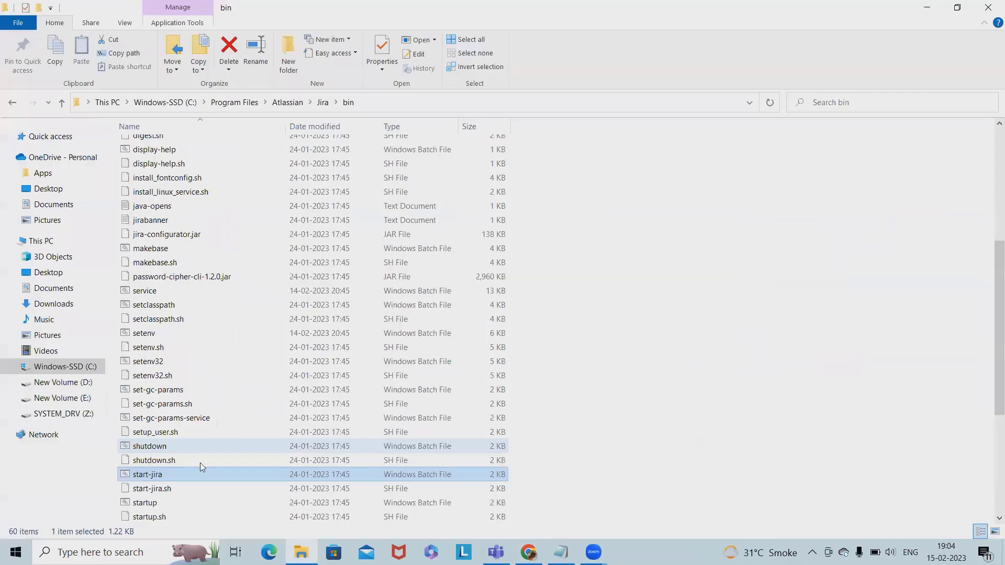
pyautogui.click(70, 304)
pyautogui.click(453, 189)
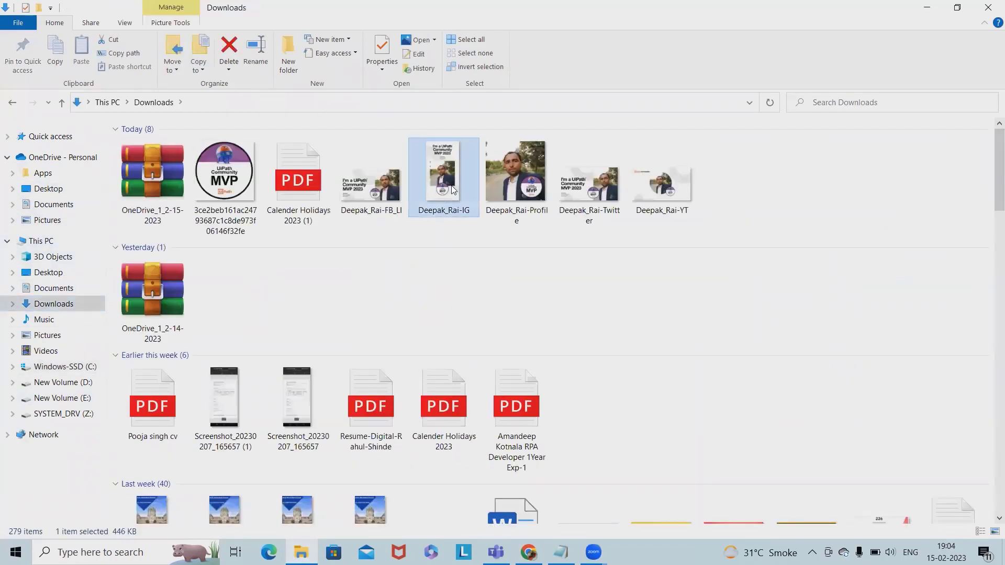
pyautogui.rightClick(452, 189)
pyautogui.click(492, 529)
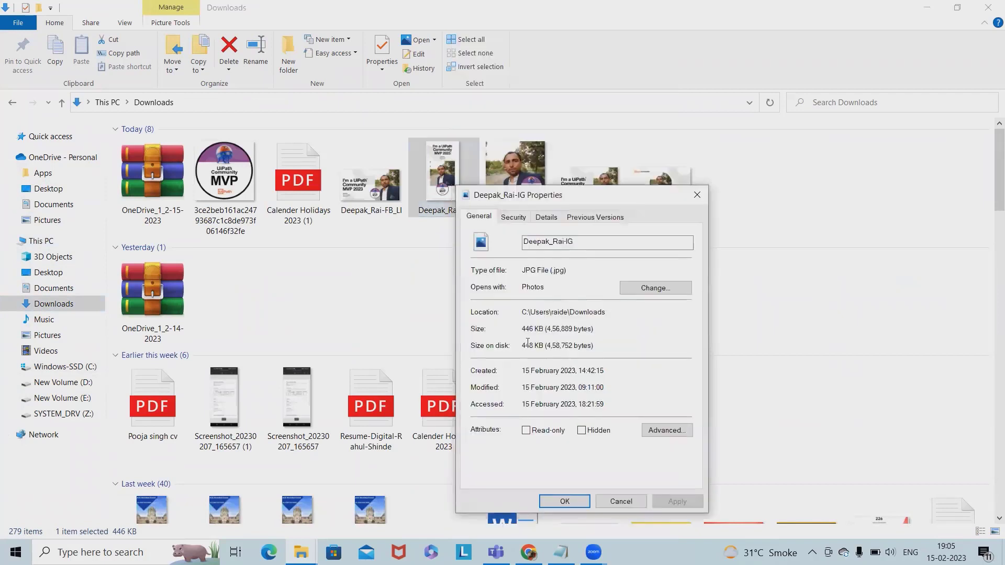
pyautogui.moveTo(525, 331); pyautogui.dragTo(559, 334)
pyautogui.click(620, 501)
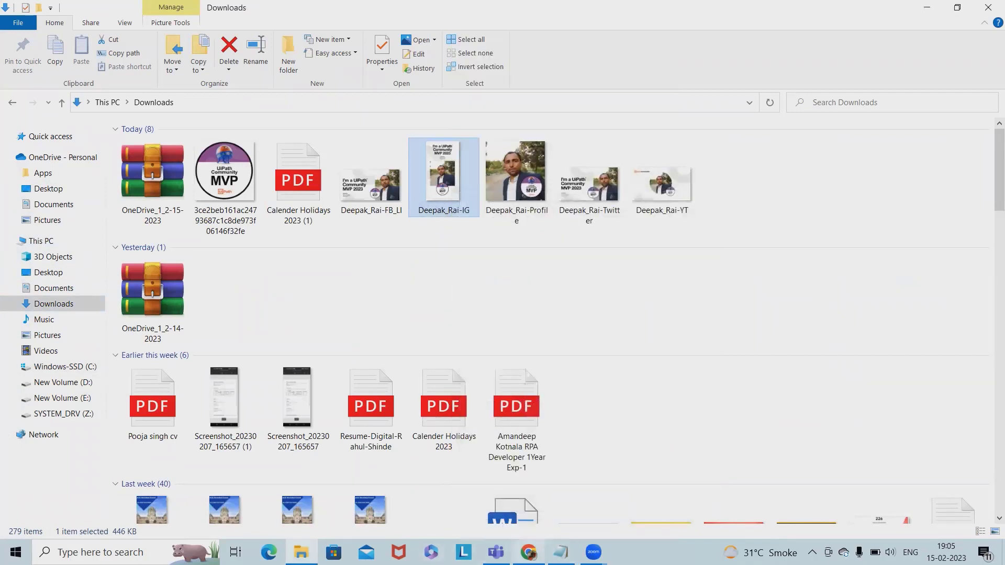
# Step: Switch back to Jira in Chrome and try to attach "Calender Holidays 2023 (1)" as a PDF to test the file type restriction
pyautogui.click(528, 552)
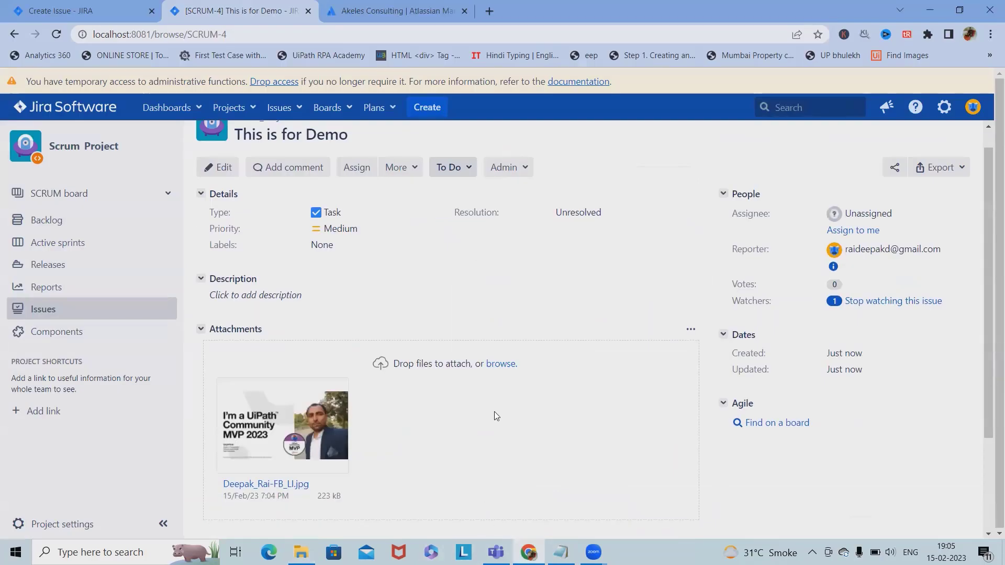
pyautogui.click(506, 366)
pyautogui.click(307, 156)
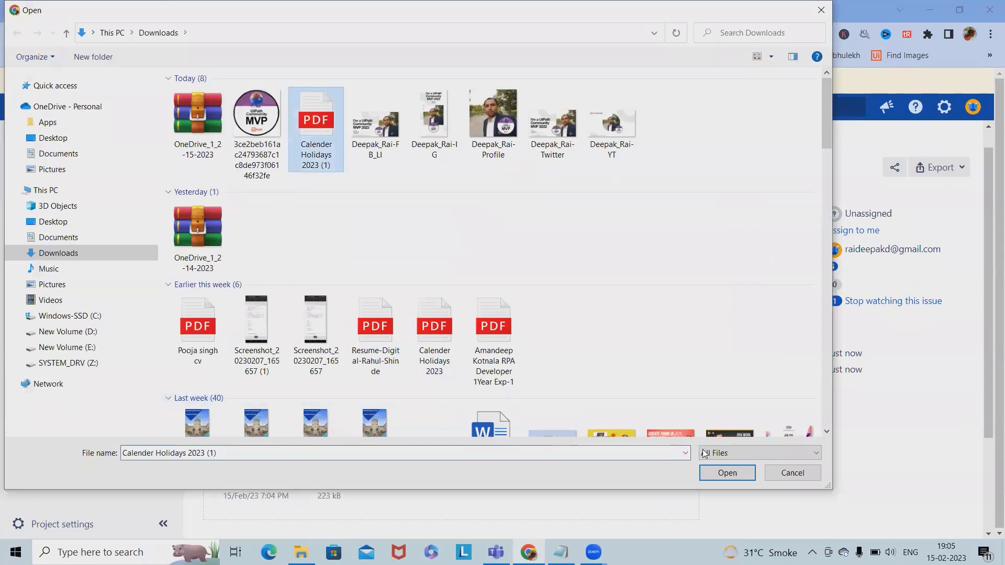
pyautogui.click(724, 473)
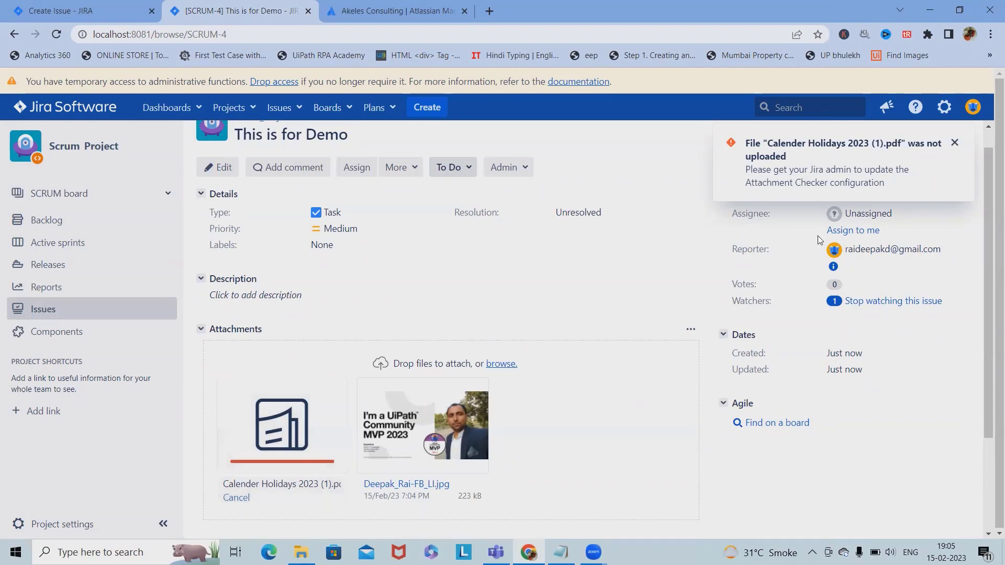
pyautogui.moveTo(755, 167); pyautogui.dragTo(910, 179)
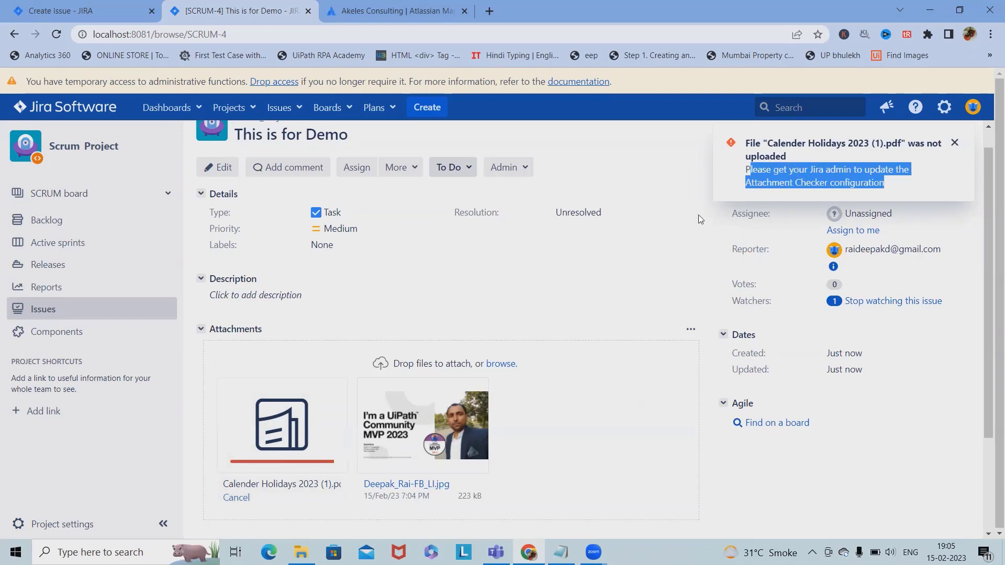
# Step: Dismiss the PDF upload notice and try to attach the FB_LI image to the issue again to test the duplicate file name restriction
pyautogui.click(954, 143)
pyautogui.click(501, 364)
pyautogui.click(381, 157)
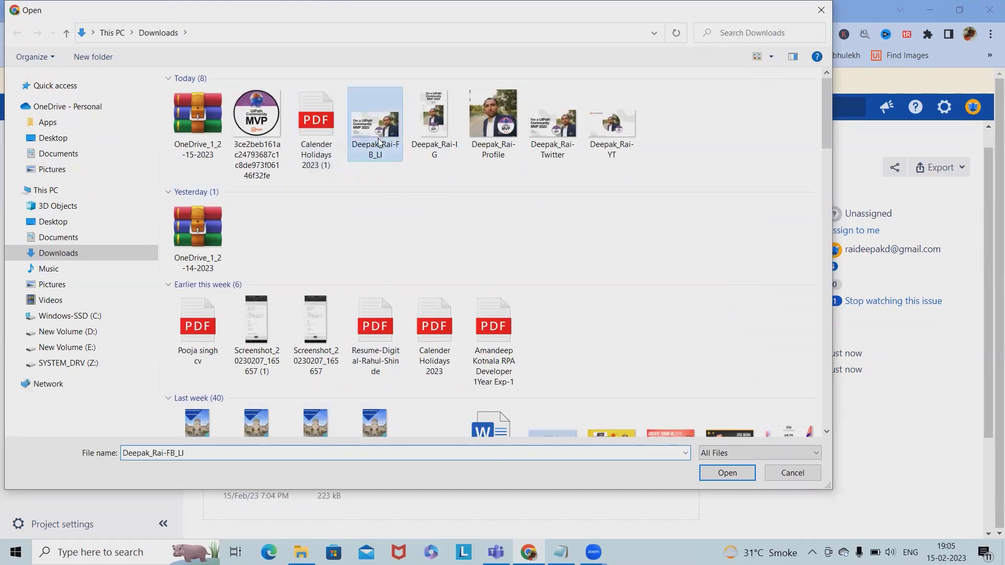
pyautogui.click(725, 474)
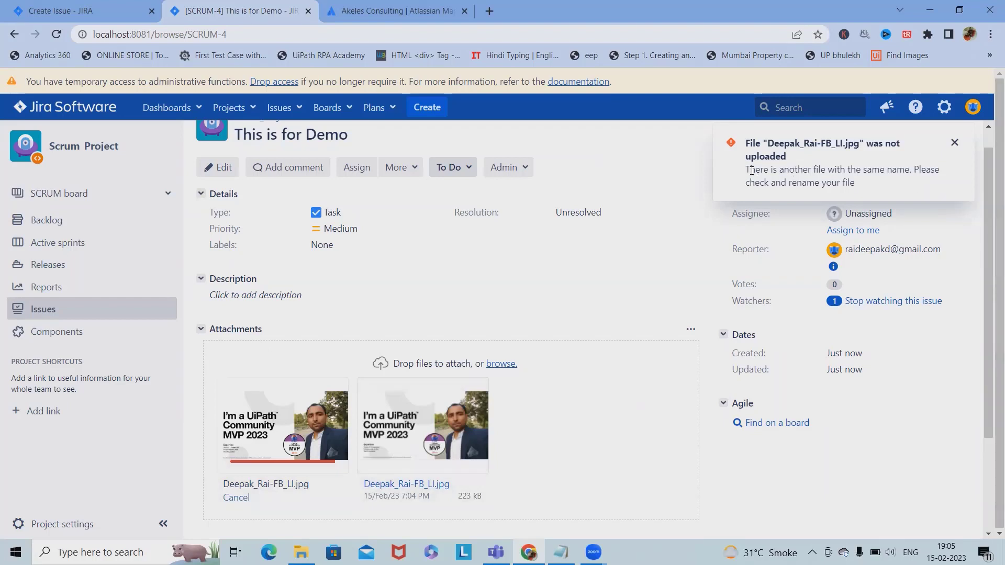
pyautogui.moveTo(751, 171); pyautogui.dragTo(887, 178)
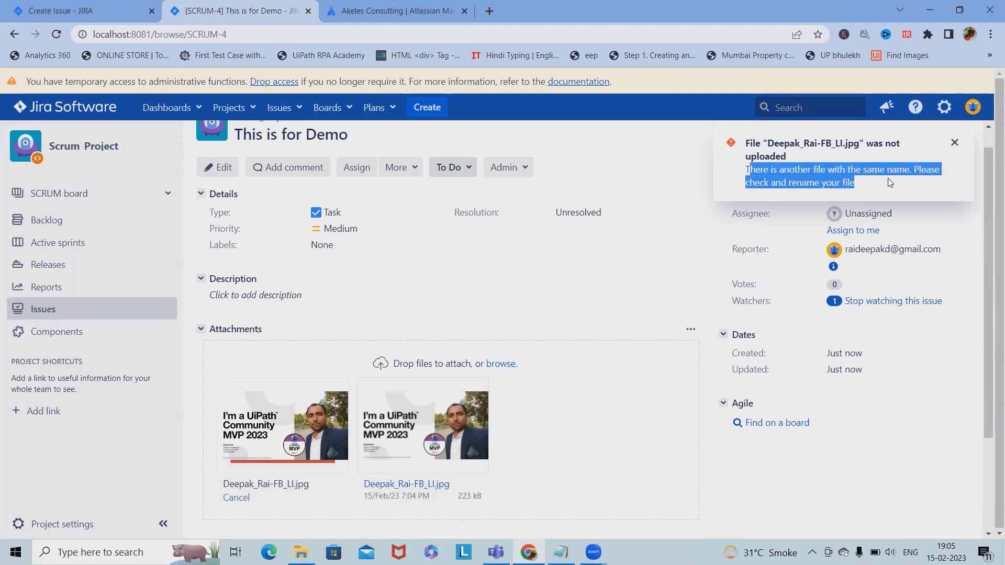
pyautogui.click(955, 145)
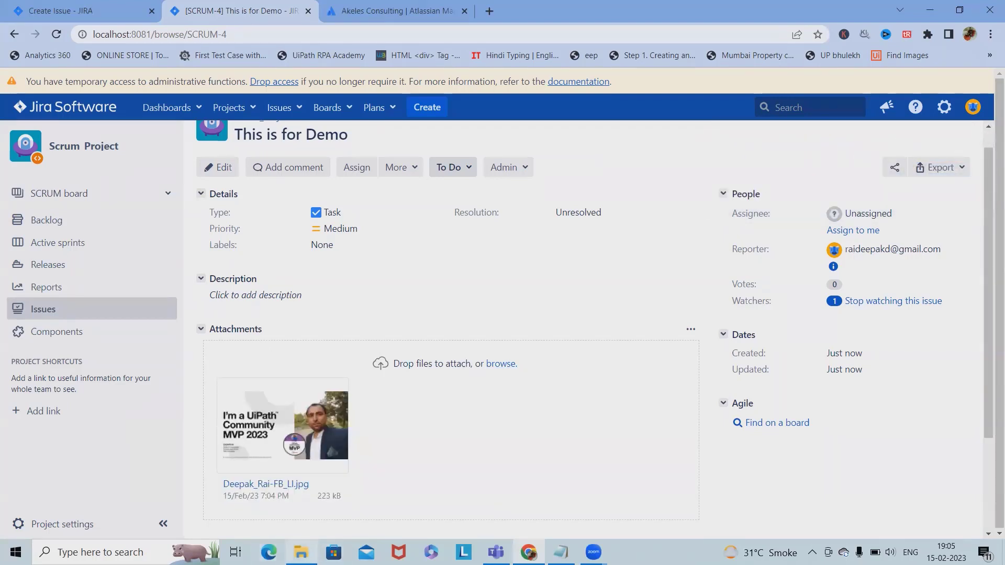
# Step: Switch to File Explorer and duplicate the image whose name ends in FB_LI within the Downloads folder
pyautogui.hotkey('alt', 'Tab')
pyautogui.click(381, 210)
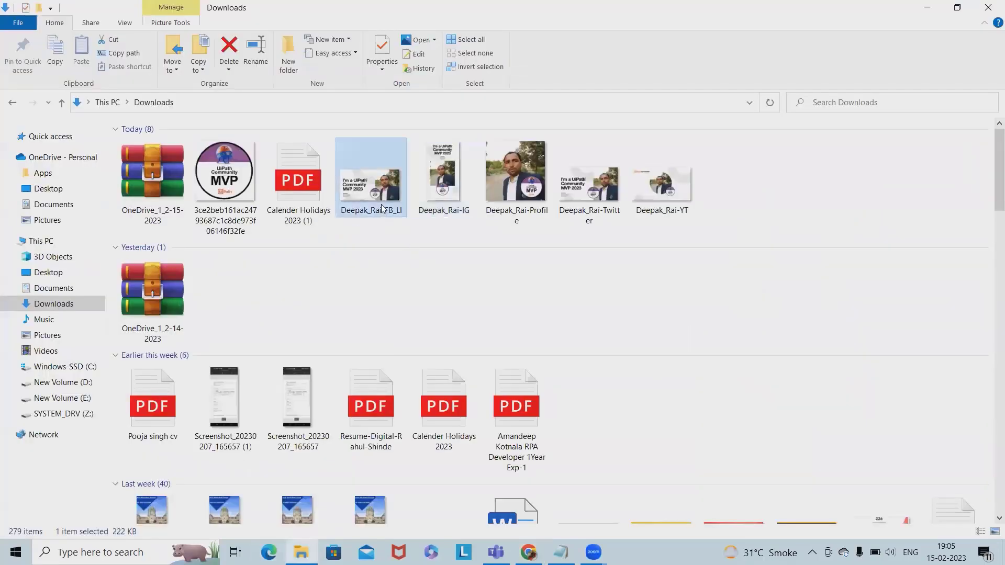
pyautogui.rightClick(383, 209)
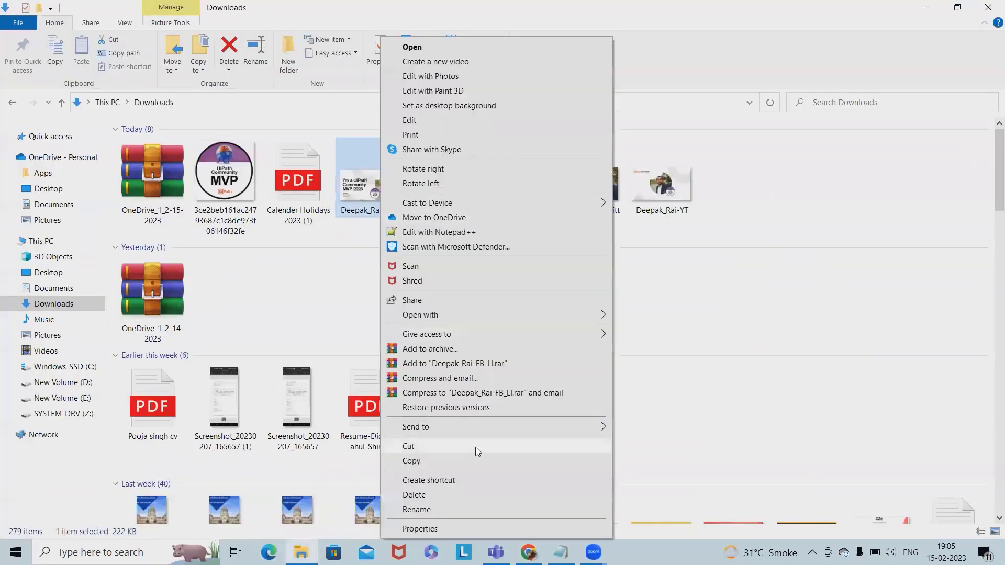
pyautogui.click(431, 462)
pyautogui.click(747, 222)
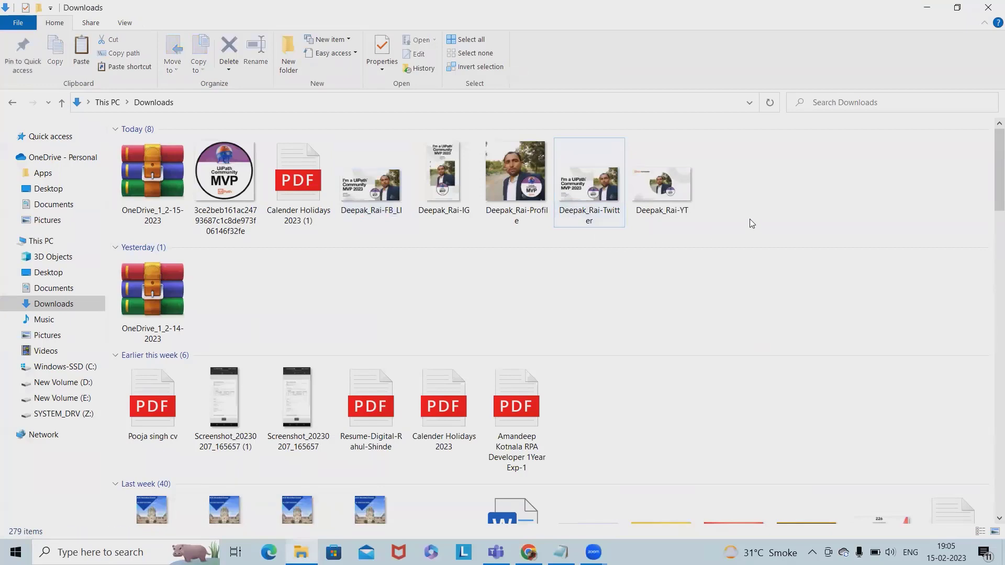
pyautogui.hotkey('ctrl', 'v')
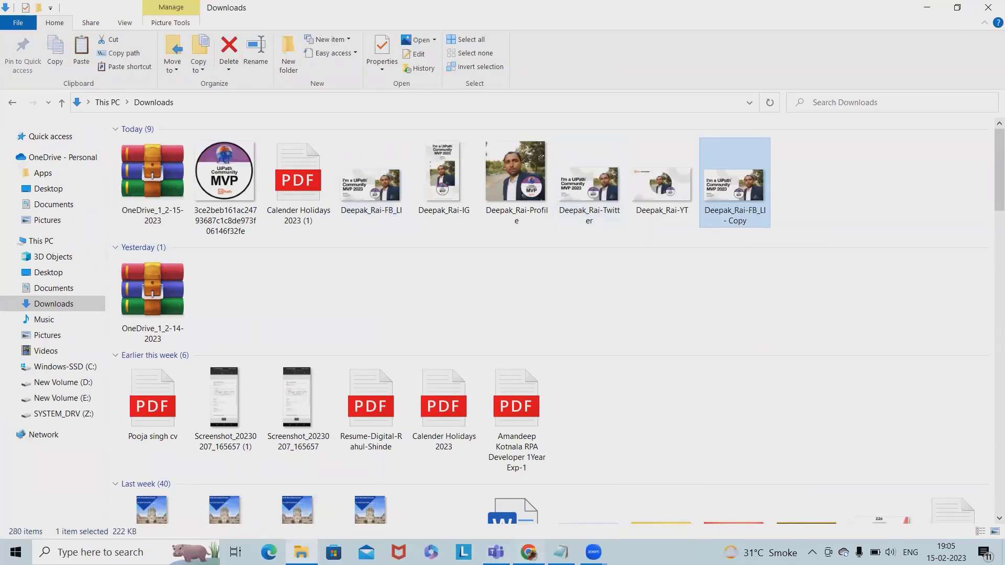
# Step: Switch back to Jira in Chrome and try to attach the "FB_LI - Copy" image to test the total attachment size limit
pyautogui.click(529, 552)
pyautogui.click(500, 364)
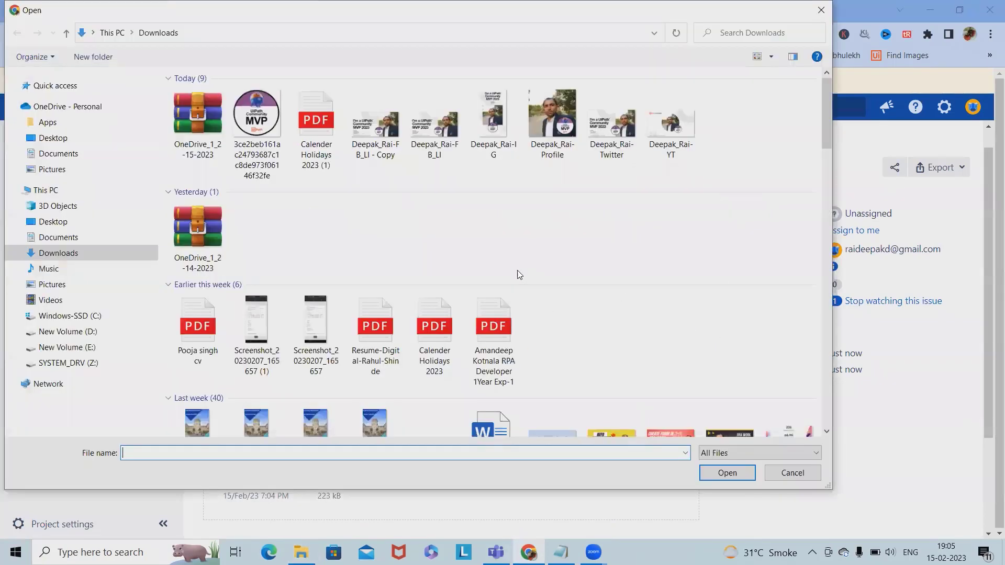
pyautogui.click(385, 163)
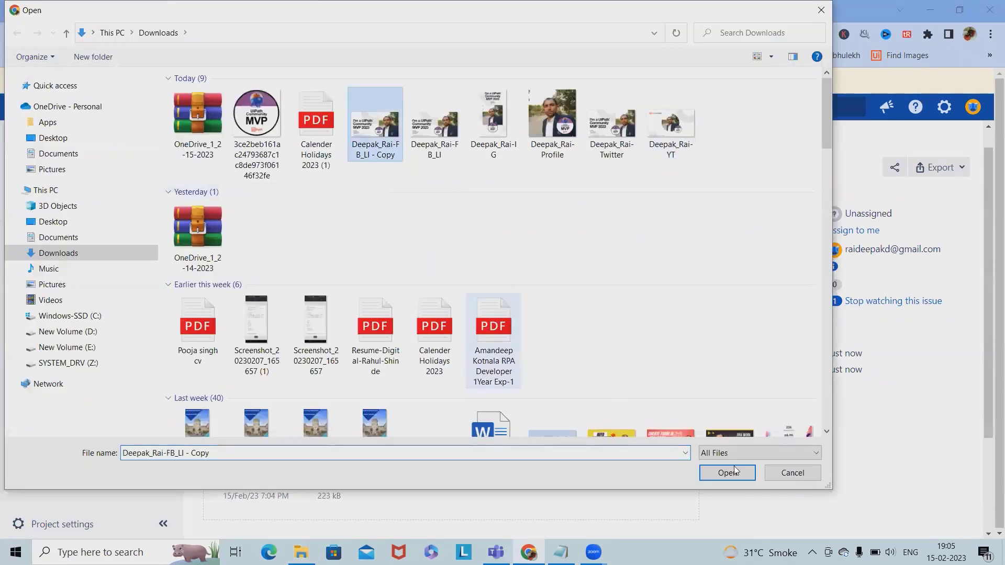
pyautogui.click(725, 473)
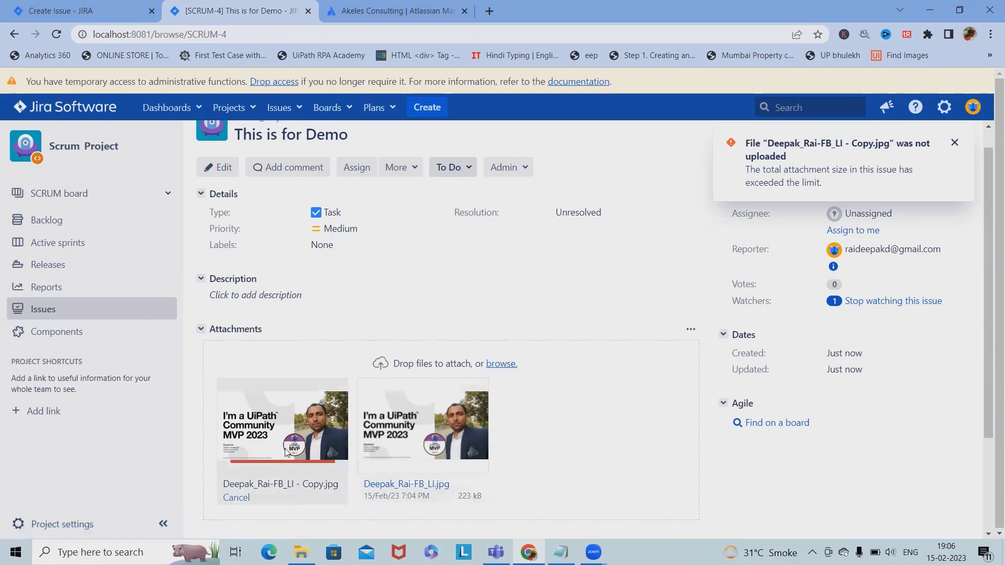
pyautogui.click(955, 143)
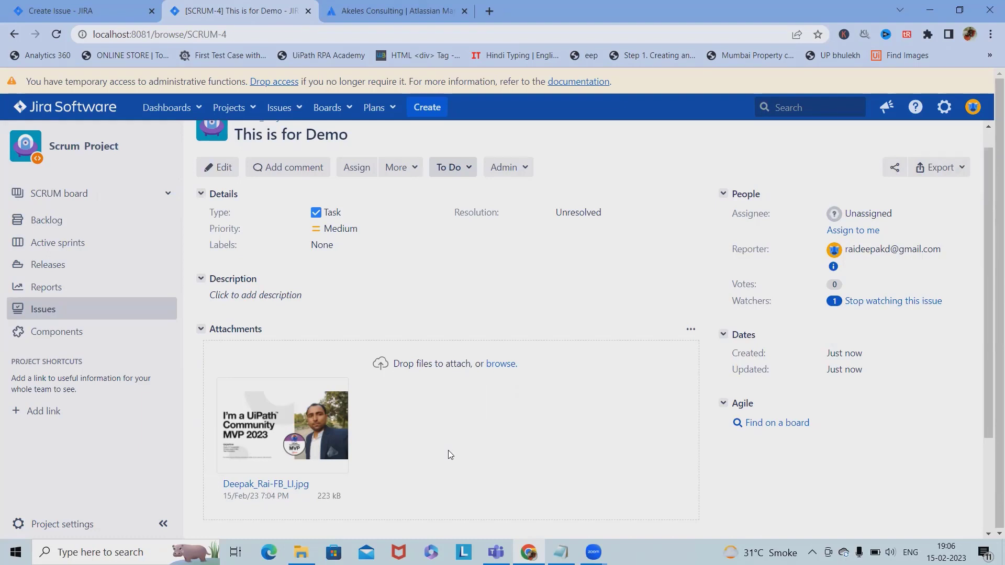
# Step: Look through the apps by Akeles Consulting on Atlassian Marketplace, then return to the "This is for Demo" issue
pyautogui.click(959, 10)
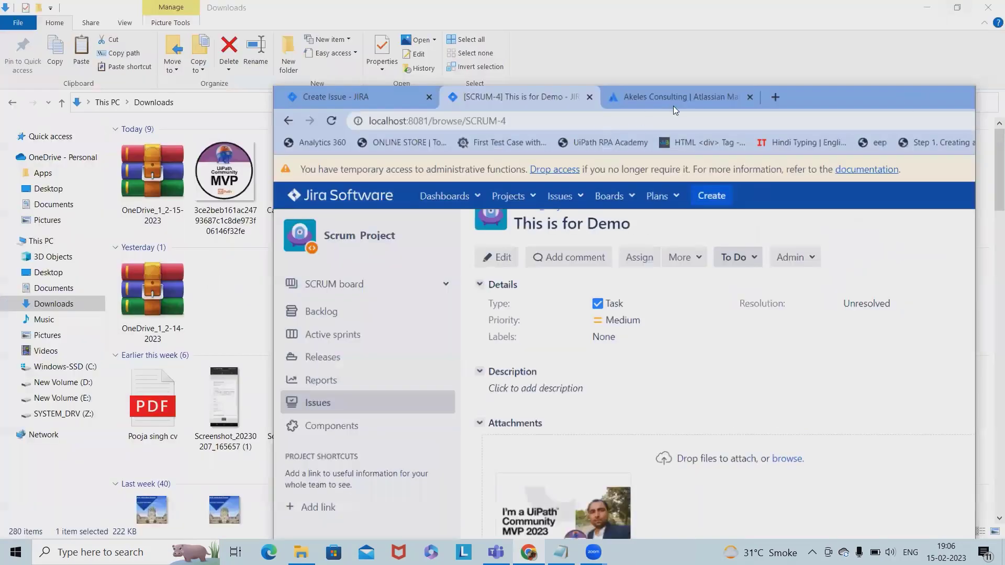
pyautogui.click(934, 109)
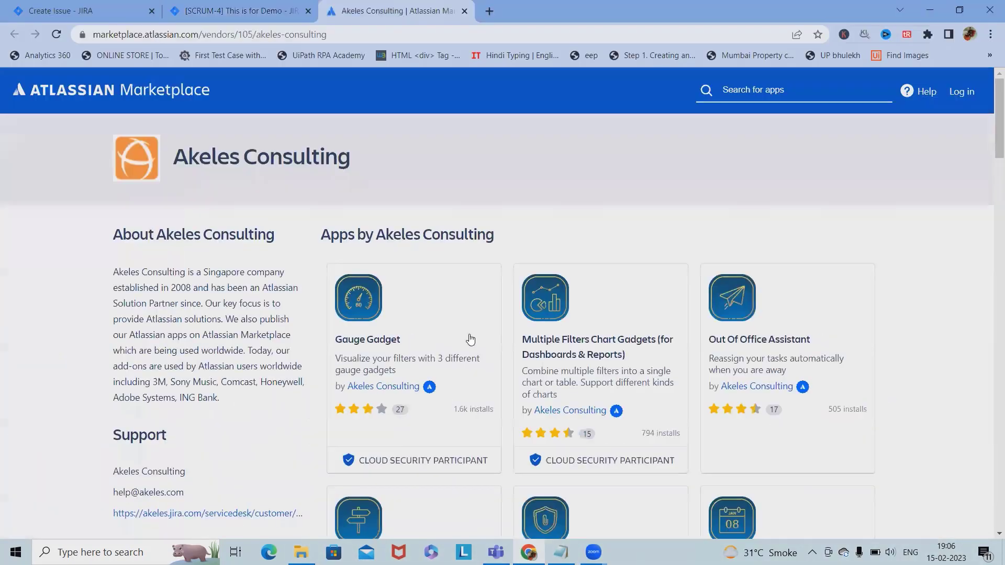
pyautogui.scroll(-15, 644, 337)
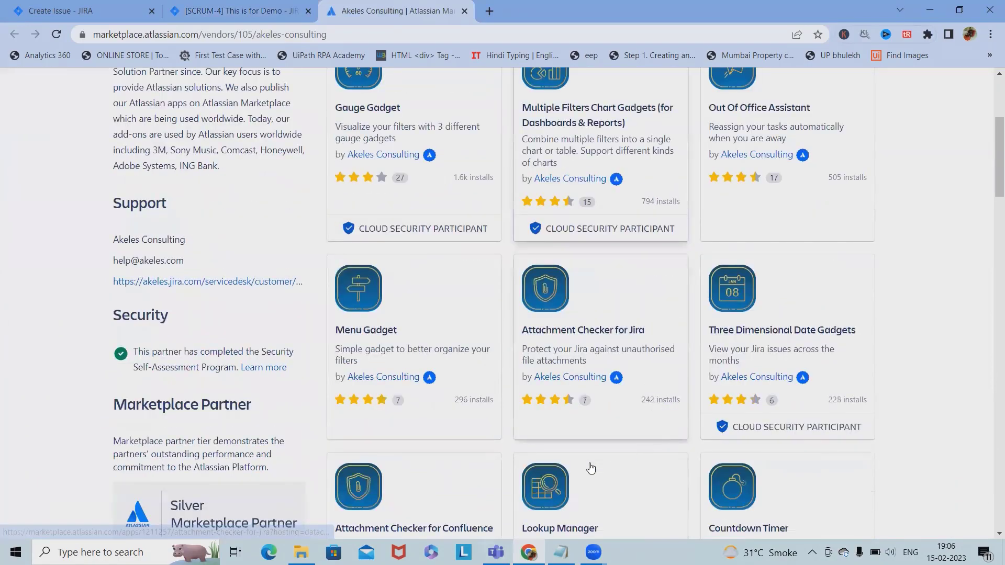
pyautogui.scroll(15, 580, 531)
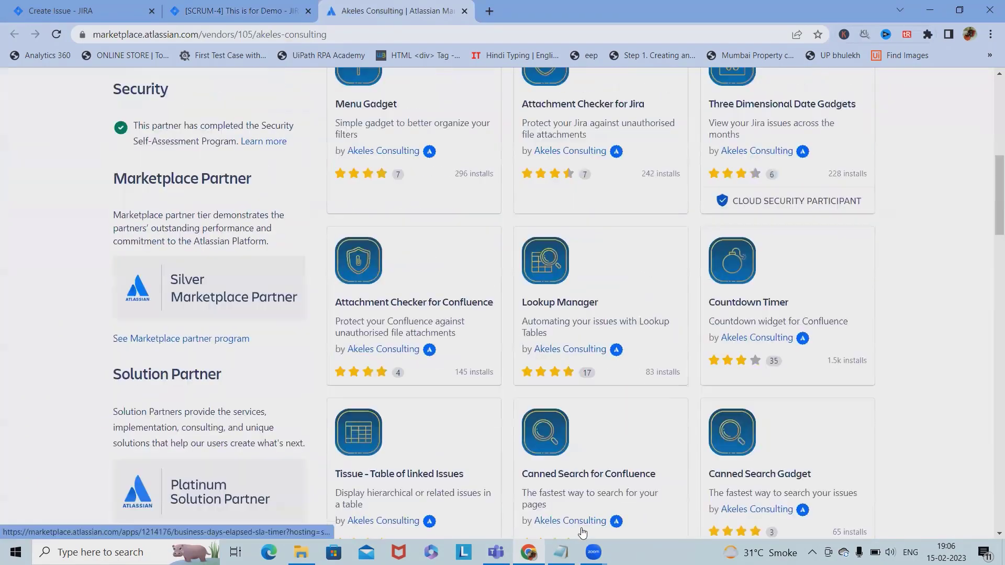
pyautogui.scroll(-2, 585, 539)
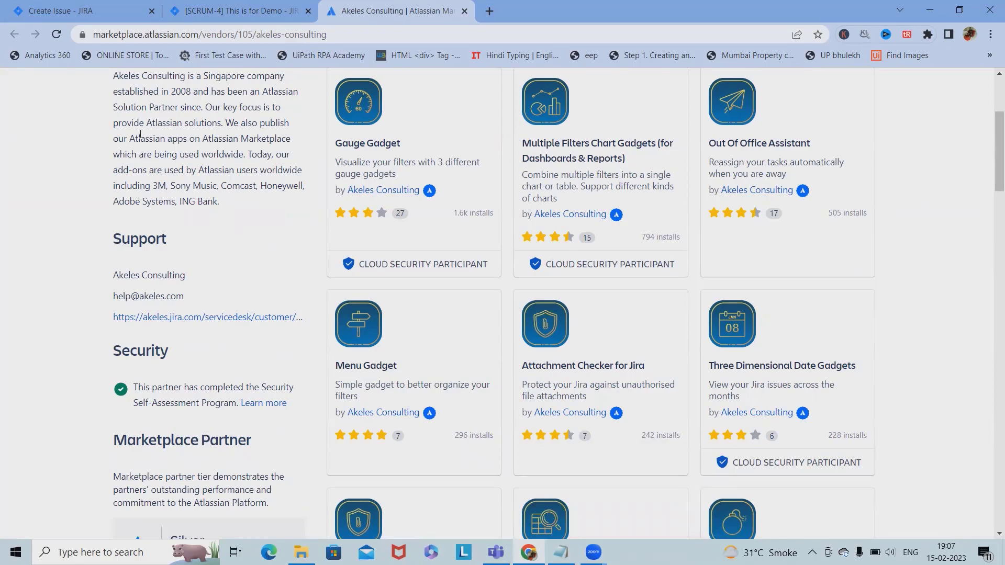
pyautogui.click(209, 11)
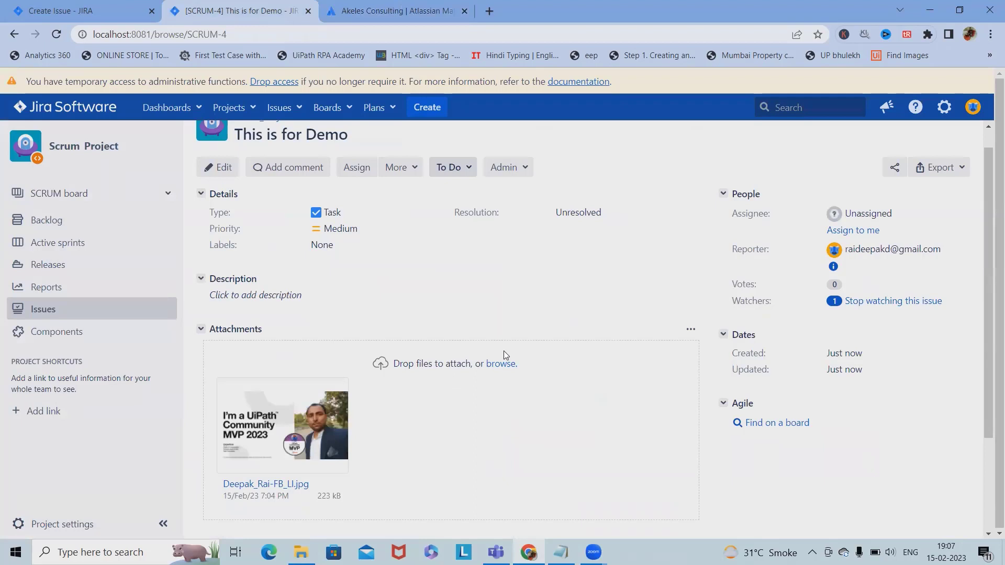